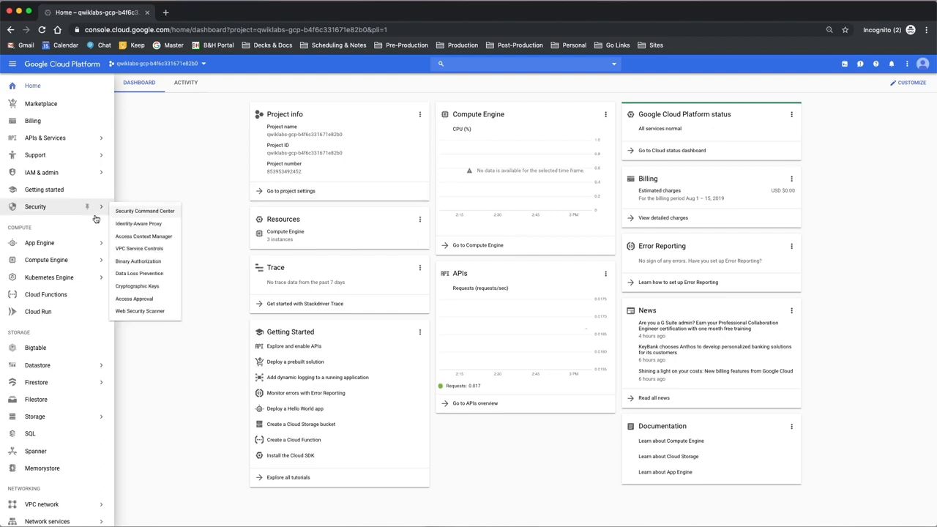
Step: View the project's Compute Engine VM instances and open the Stackdriver Monitoring workspace
click(60, 262)
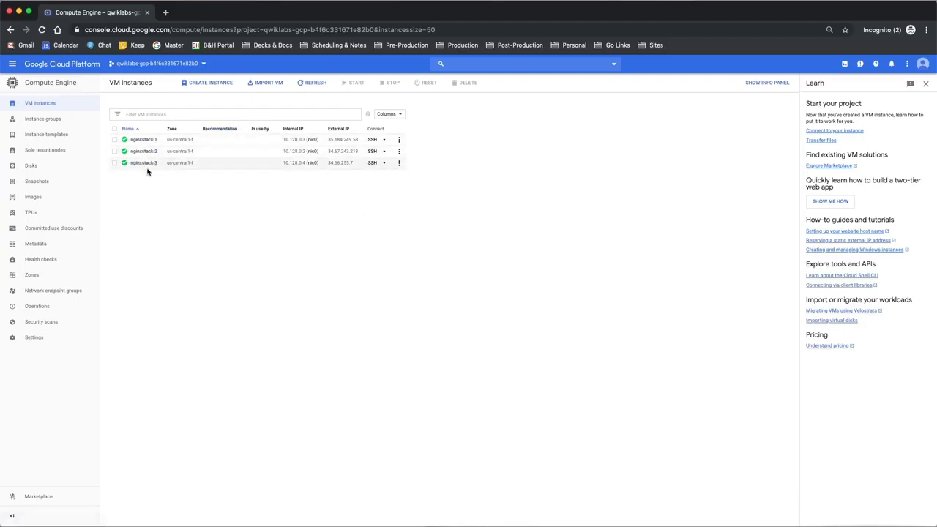
click(13, 63)
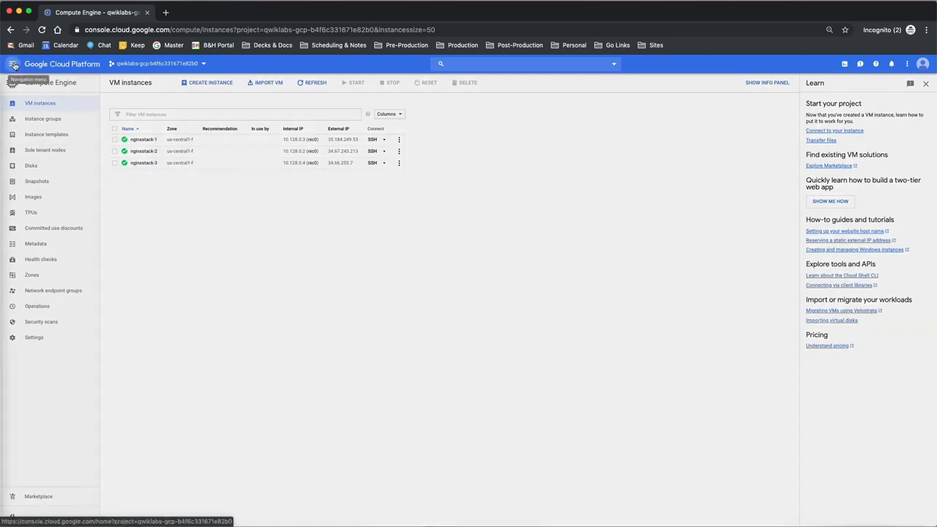
mouse_move(62, 375)
scroll(62, 375, down, 6)
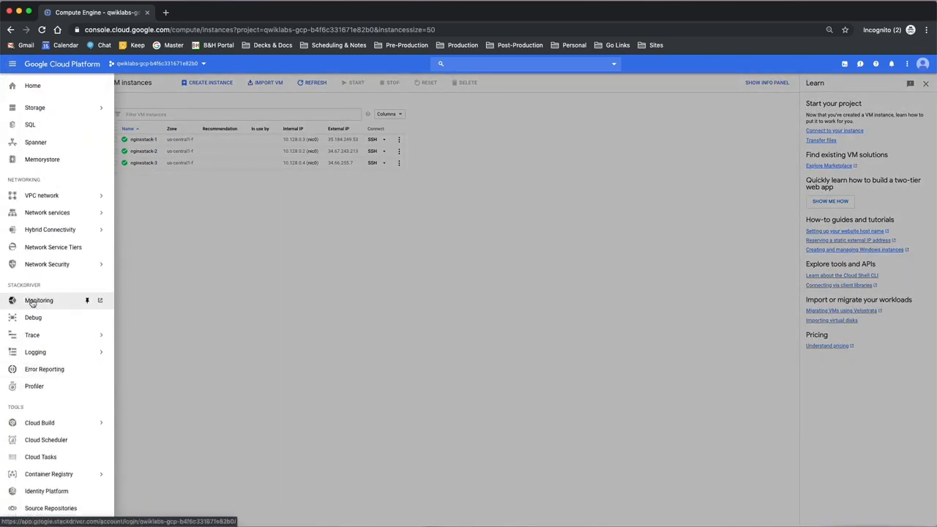
click(32, 302)
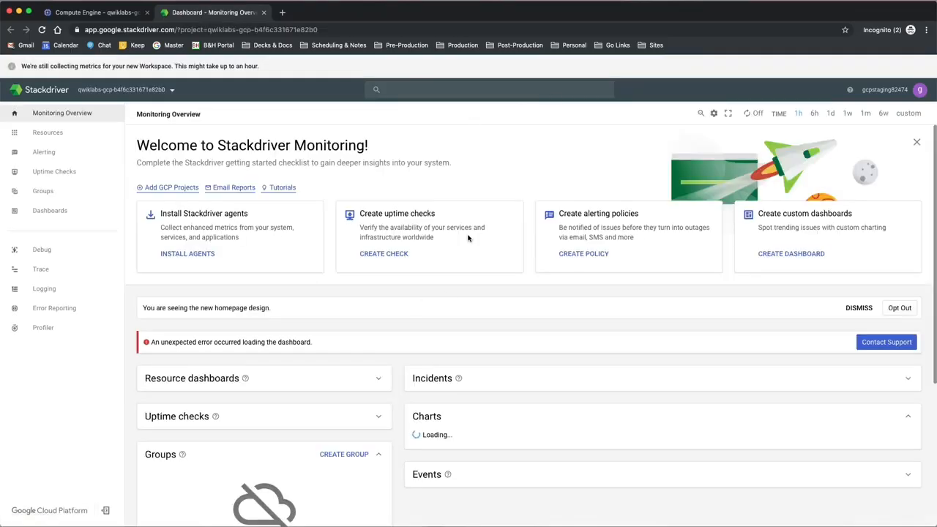
Step: Create a custom dashboard from the Monitoring overview and name it My Dashboard
scroll(438, 339, down, 1)
scroll(438, 339, up, 1)
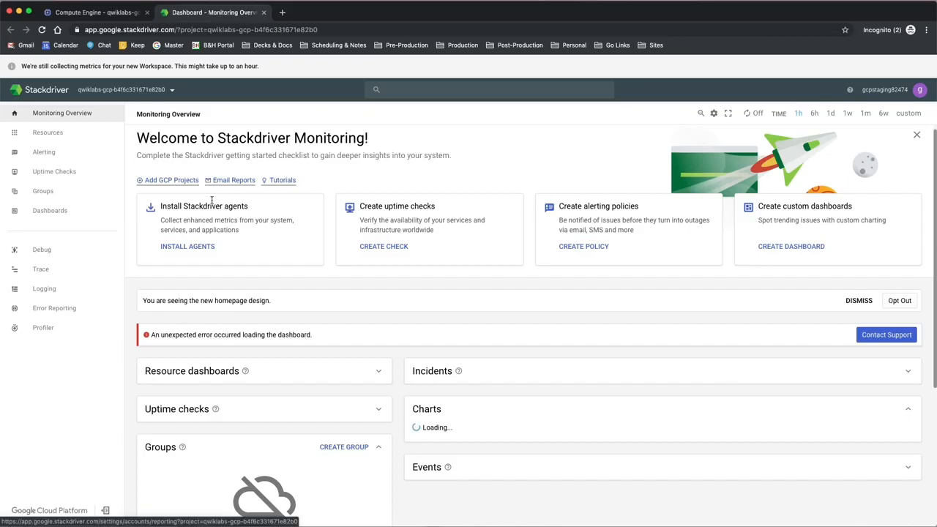
mouse_move(69, 129)
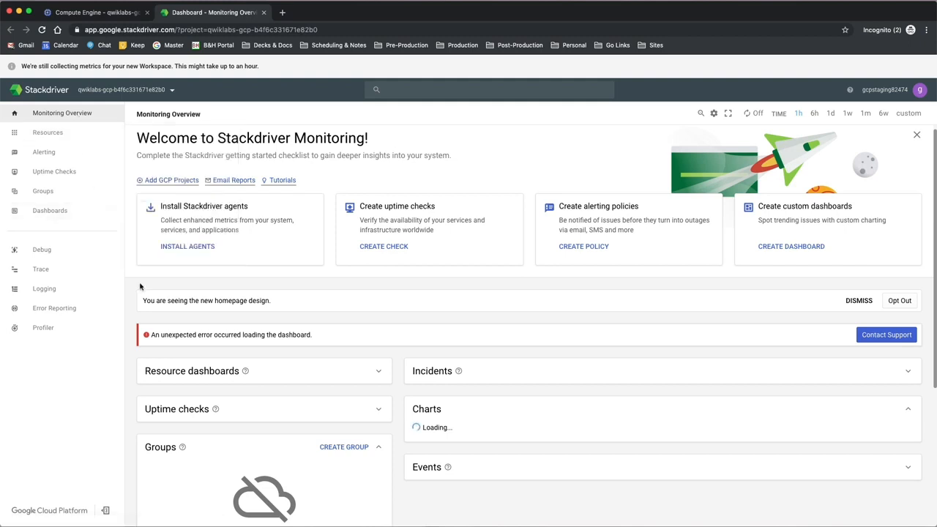
click(788, 247)
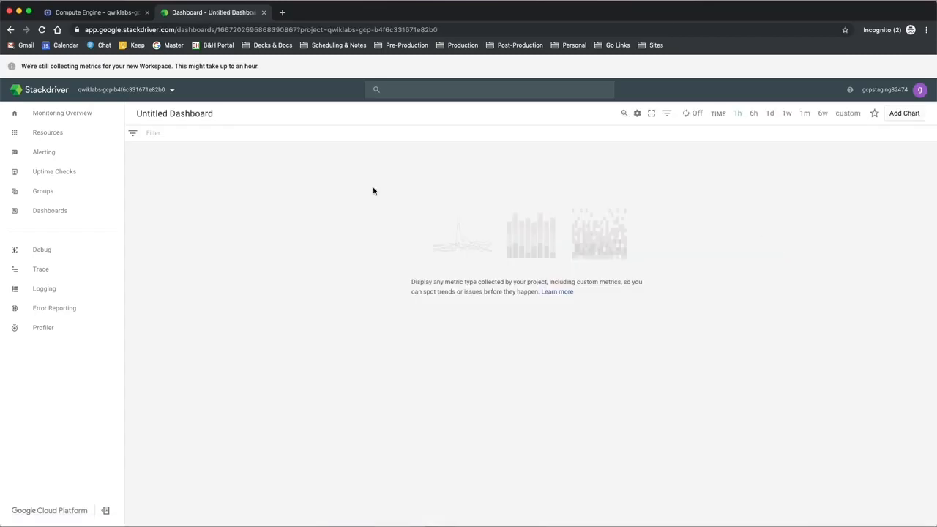
double_click(198, 116)
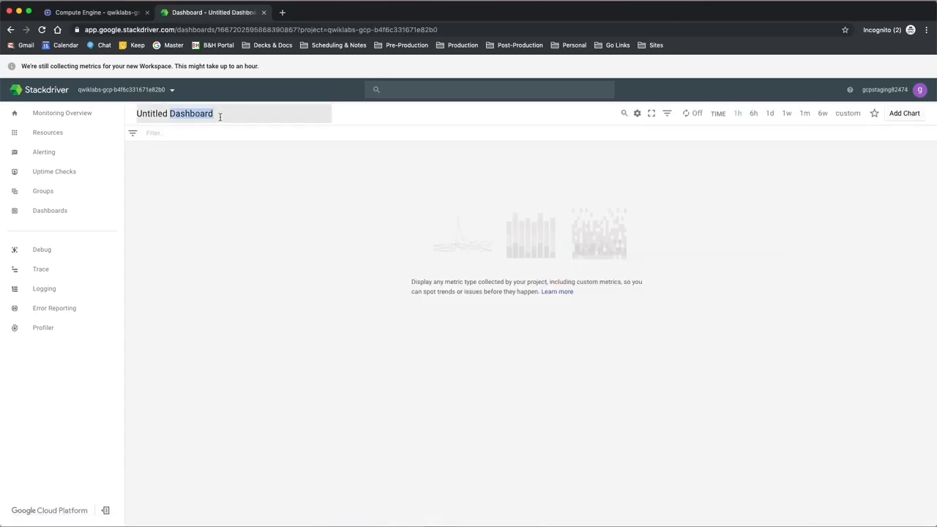
click(224, 118)
double_click(156, 115)
text(My)
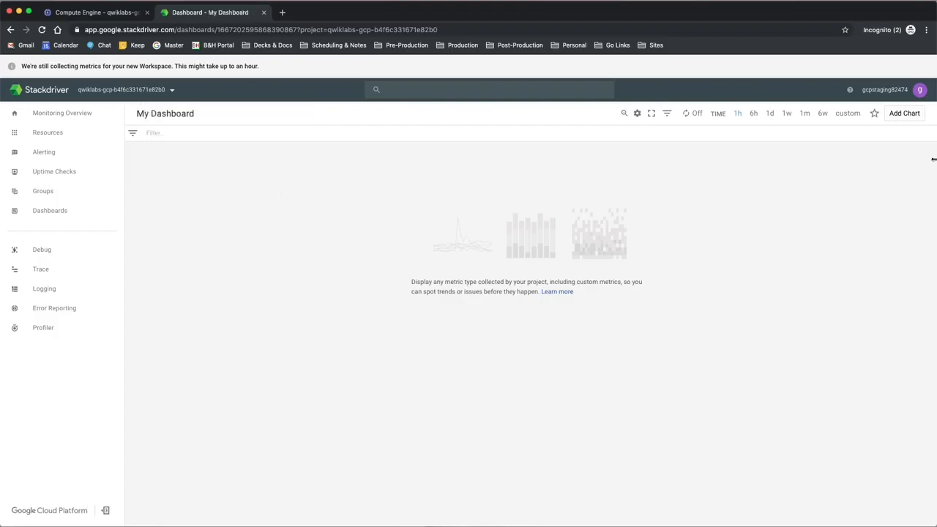
Step: Add a chart titled My Chart to the dashboard
click(904, 113)
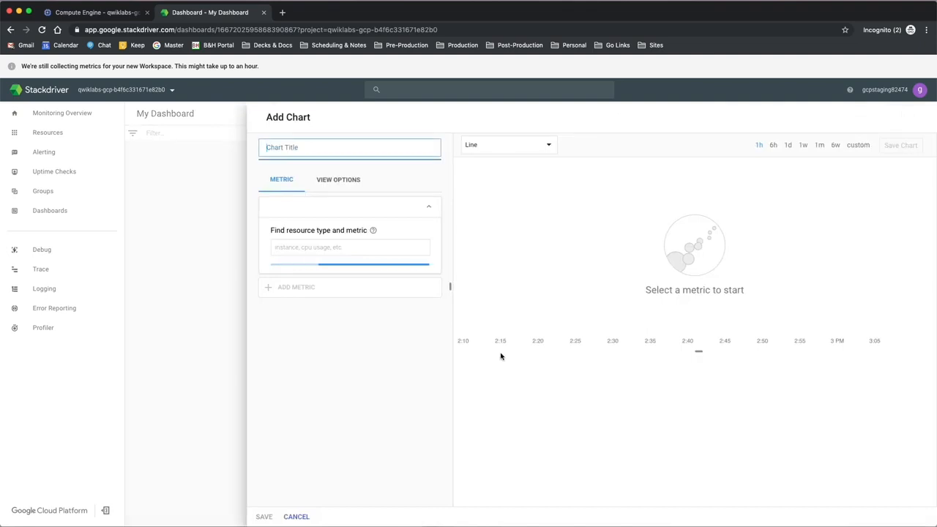
click(298, 147)
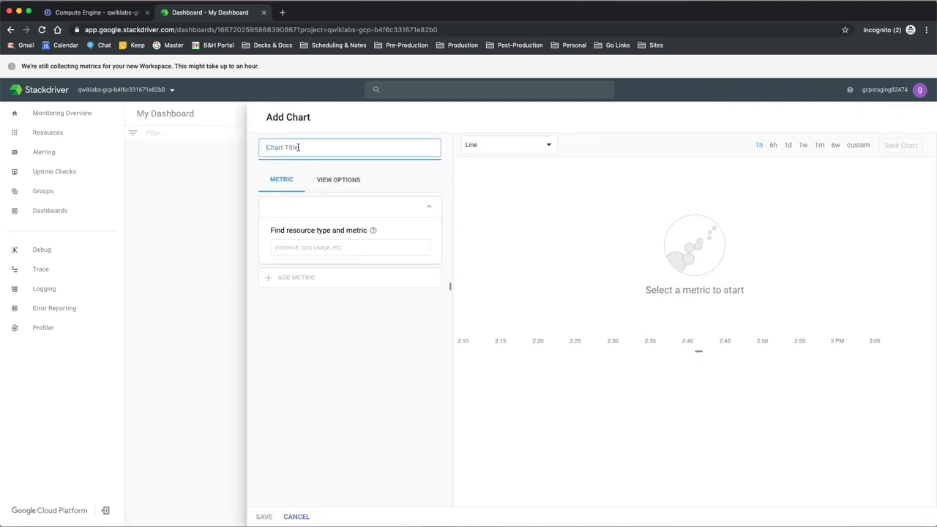
text(My Chart)
Step: Set the chart's resource type to GCE VM Instance and its metric to CPU utilization
click(366, 246)
text(gc)
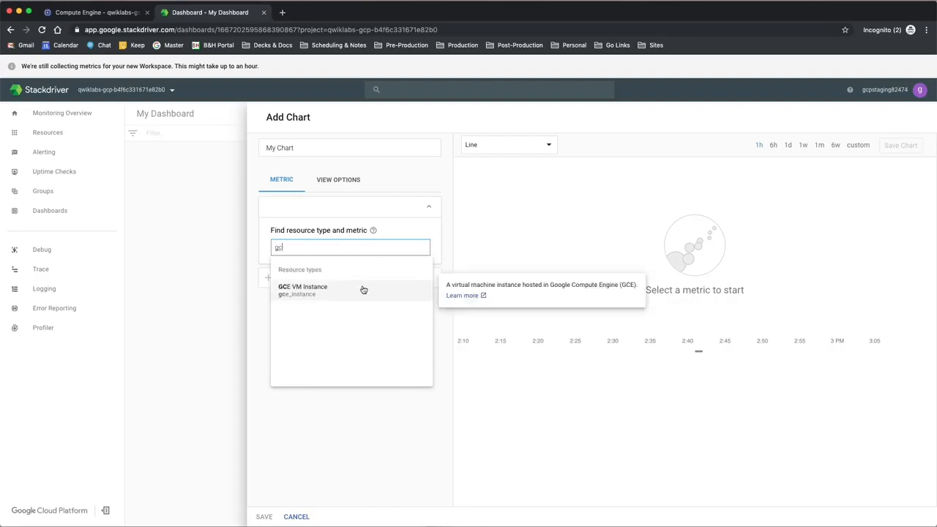
click(362, 290)
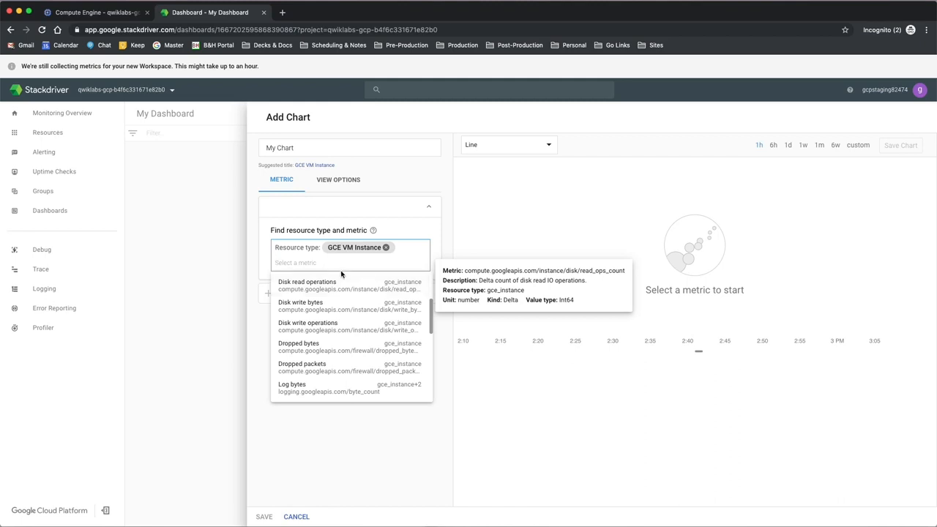
text(cpu)
mouse_move(334, 326)
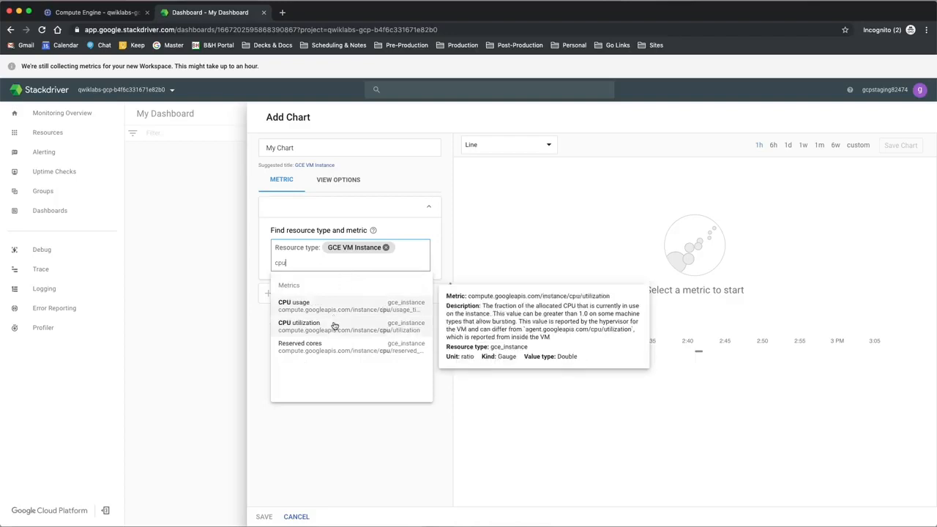
click(334, 326)
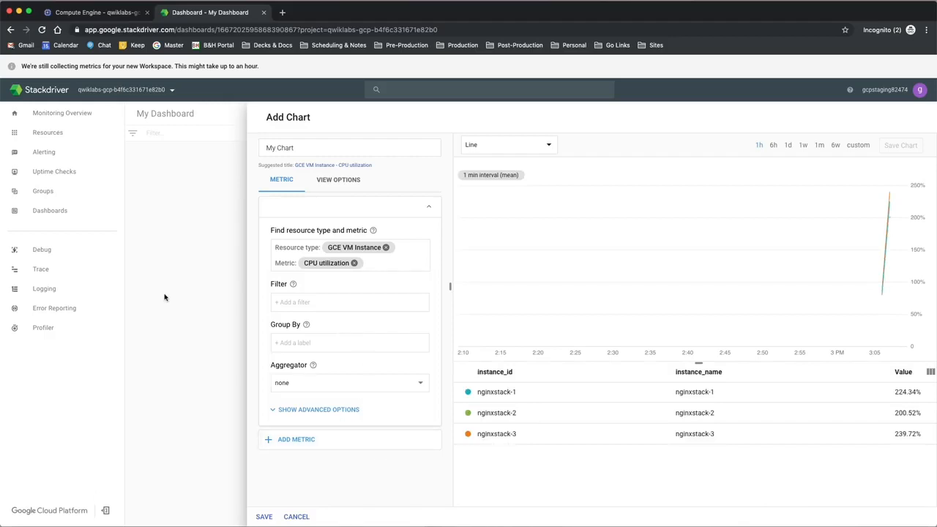
Step: Examine the labels available for filtering the chart's CPU utilization metric
click(308, 305)
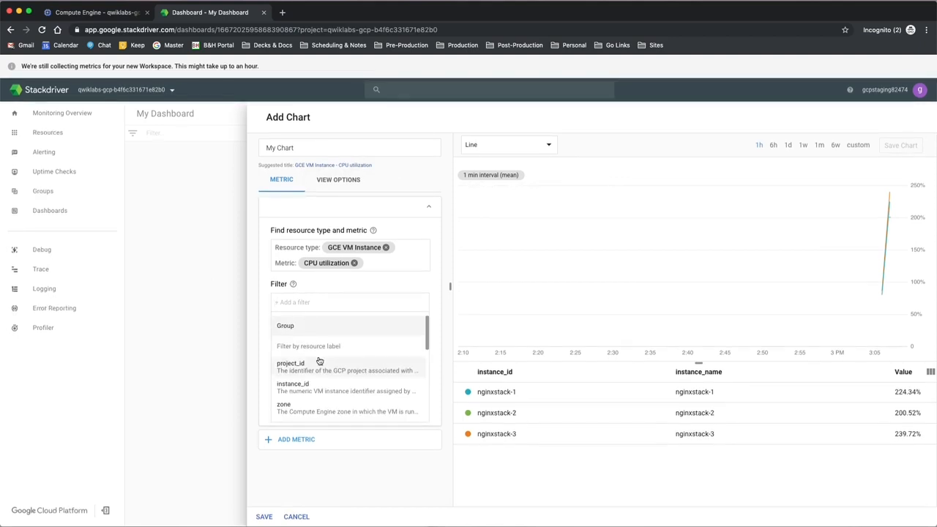
scroll(320, 360, down, 1)
scroll(319, 360, down, 5)
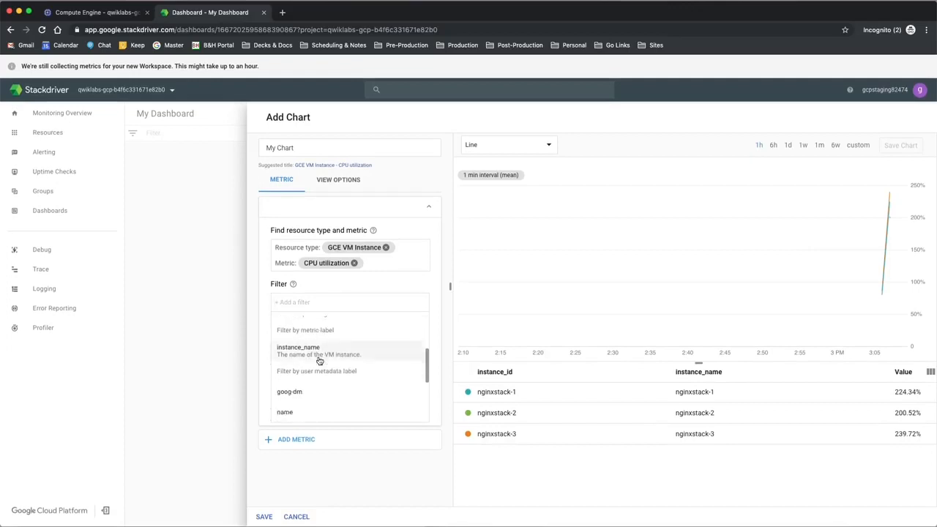
scroll(319, 360, down, 2)
scroll(320, 360, up, 8)
scroll(320, 360, up, 1)
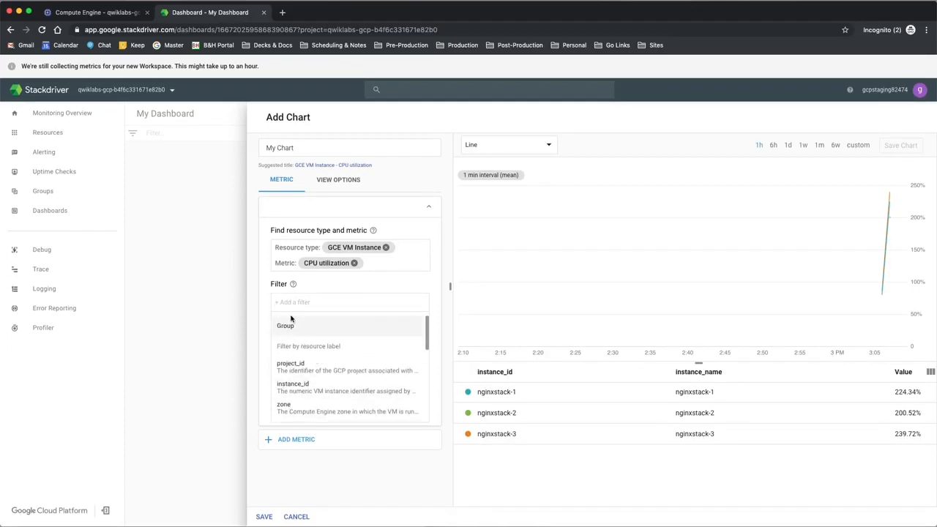
click(265, 296)
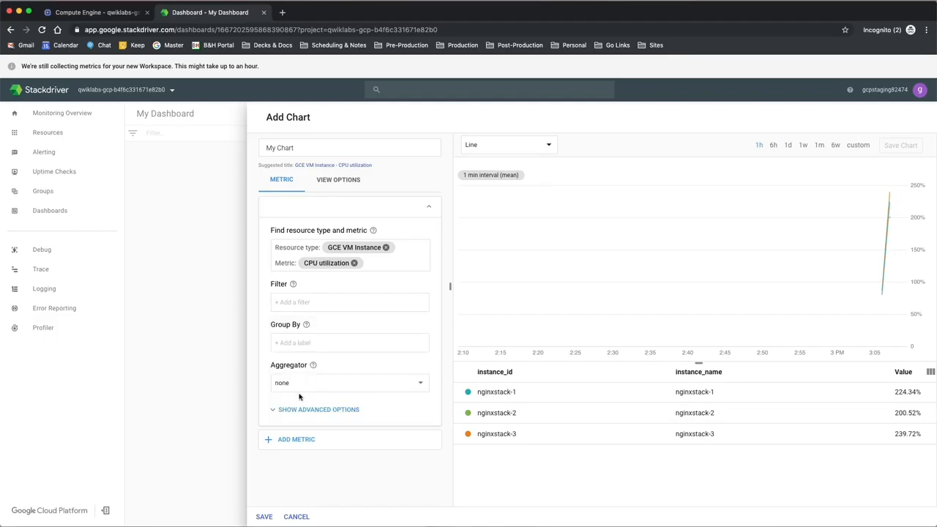
Step: Try the X-Ray, Stats and Outlier chart modes on My Chart
click(342, 187)
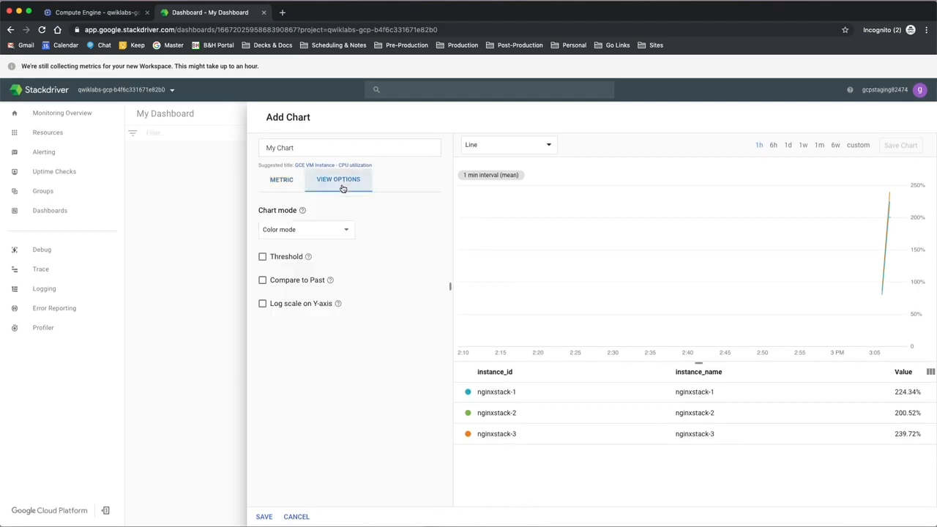
click(347, 236)
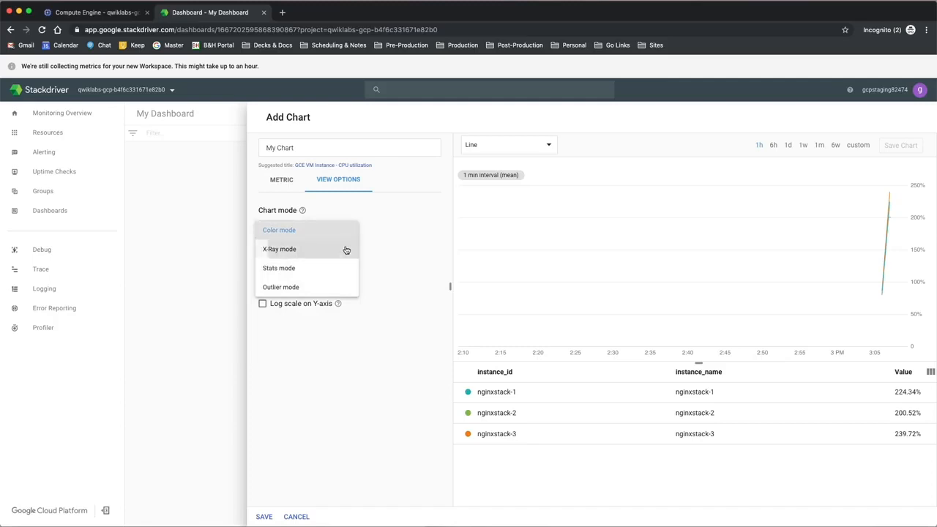
click(345, 249)
click(343, 233)
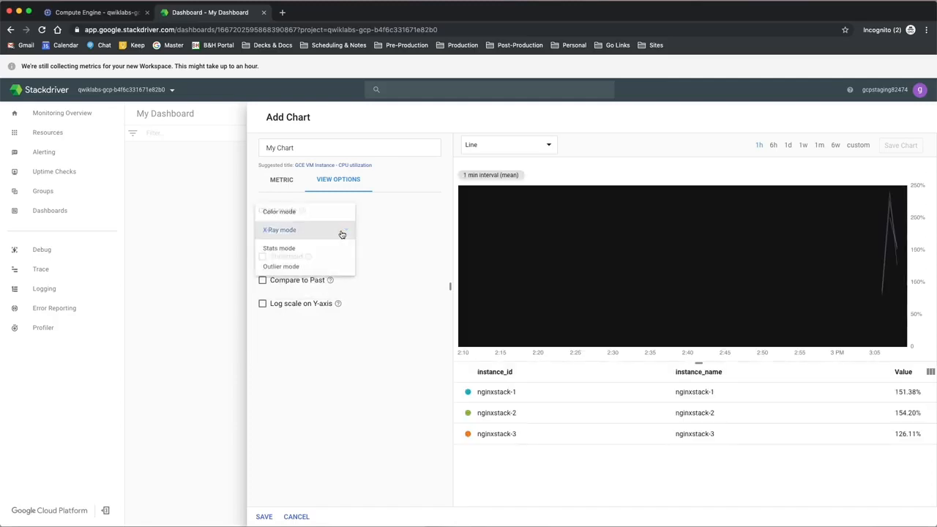
click(337, 250)
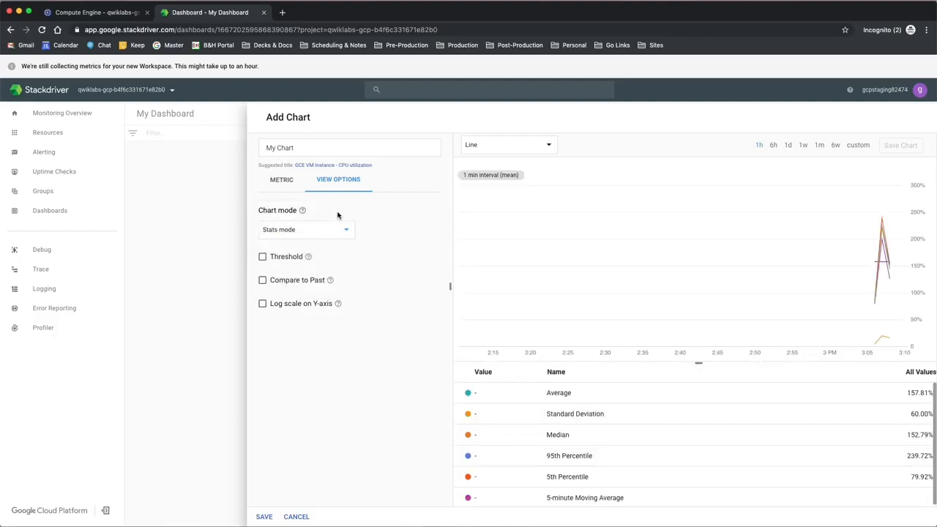
click(335, 230)
click(326, 255)
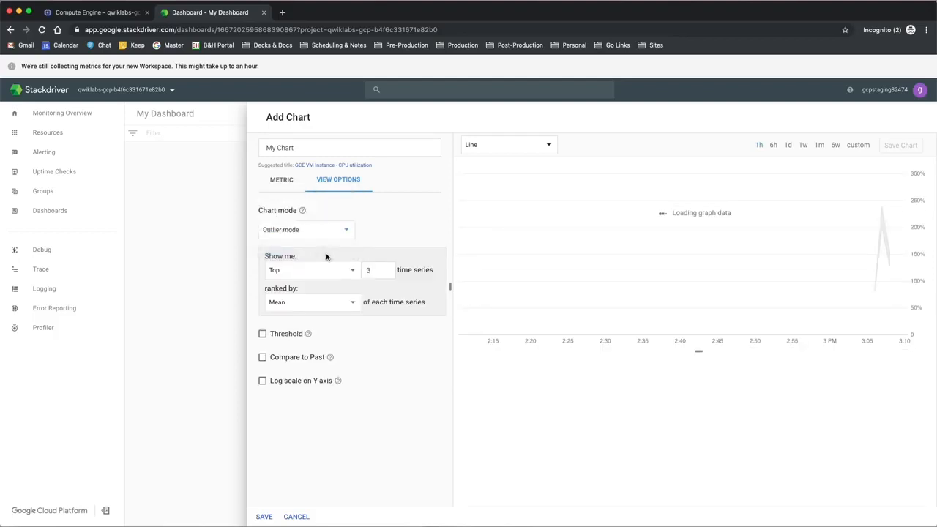
Step: Set the chart mode to X-Ray mode and save the chart to the dashboard
click(327, 232)
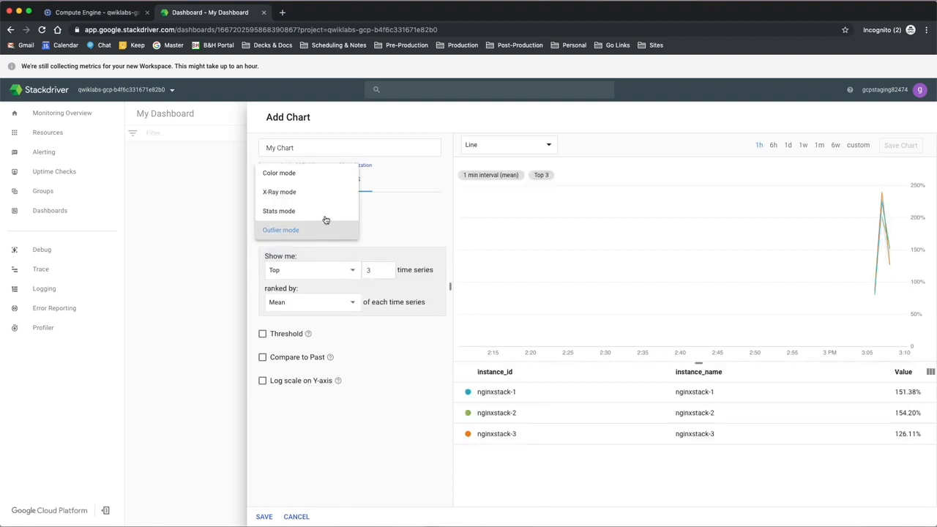
click(330, 205)
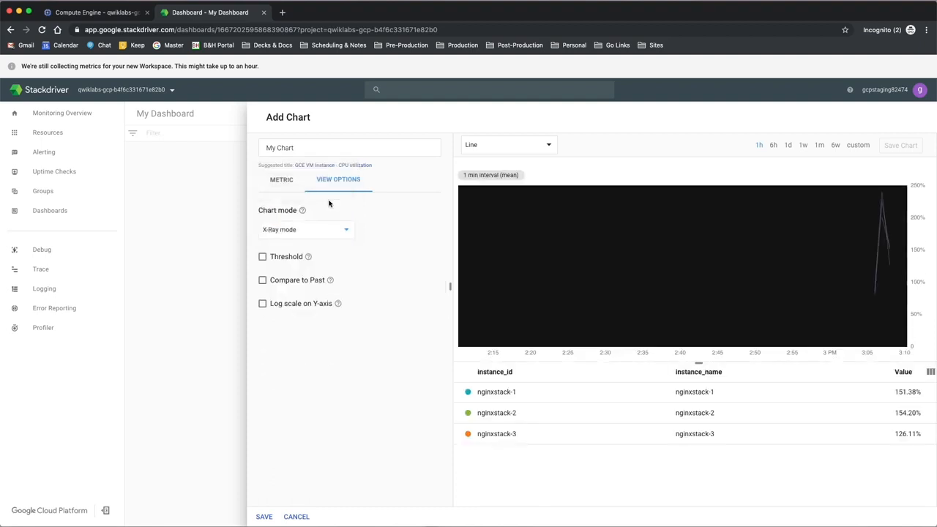
click(264, 517)
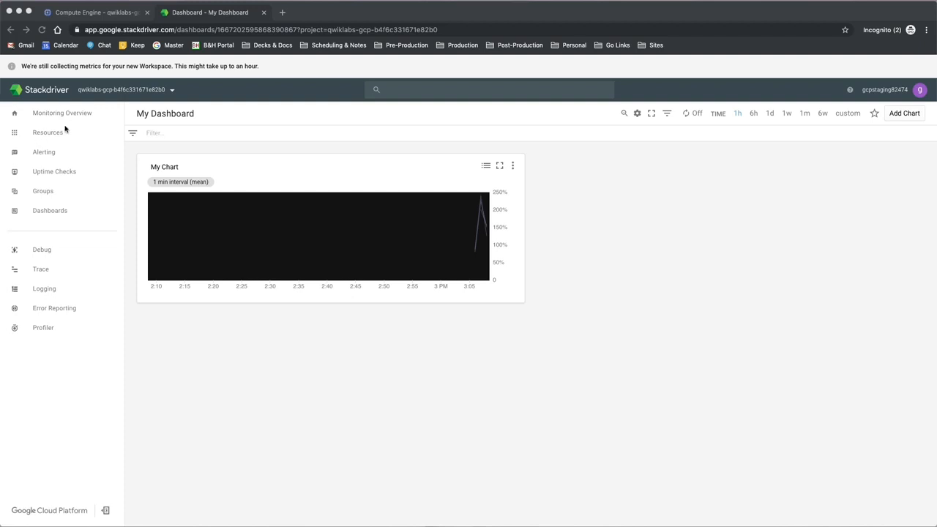
Step: Plot the CPU utilization metric of the GCE VM instances in Metrics Explorer
mouse_move(60, 135)
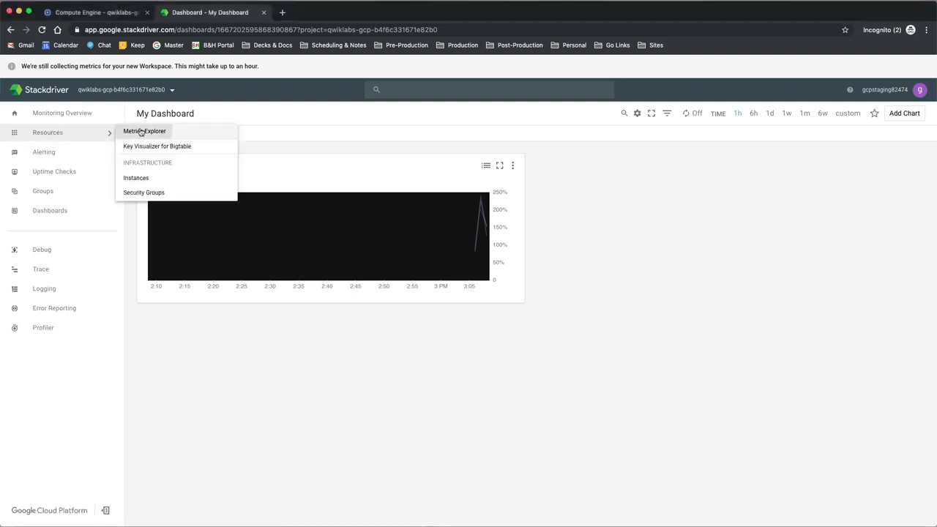
click(143, 131)
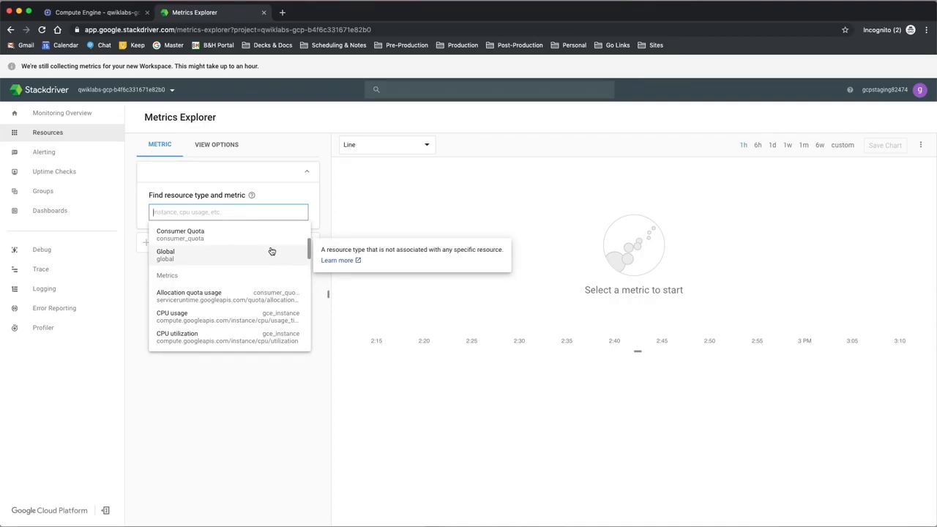
text(cpu)
click(245, 281)
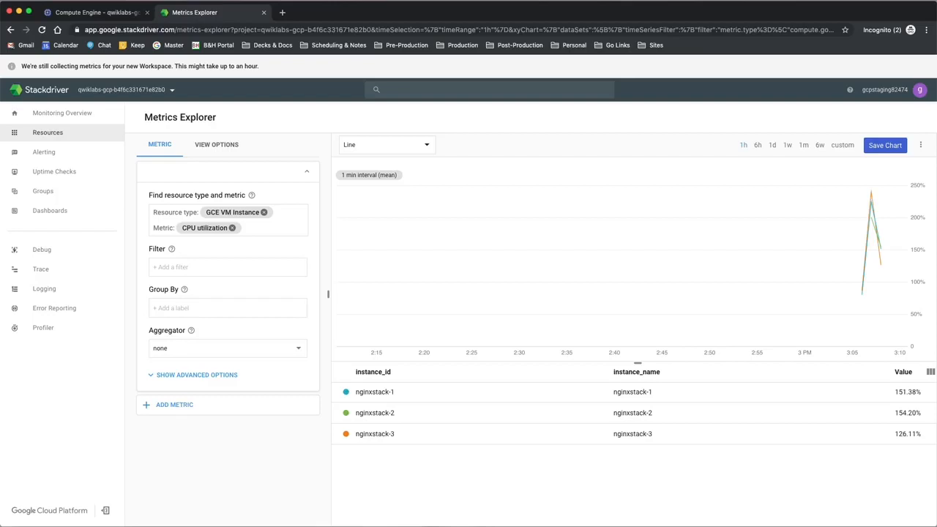
Step: Start a new alerting policy and add a metric condition to it
mouse_move(54, 152)
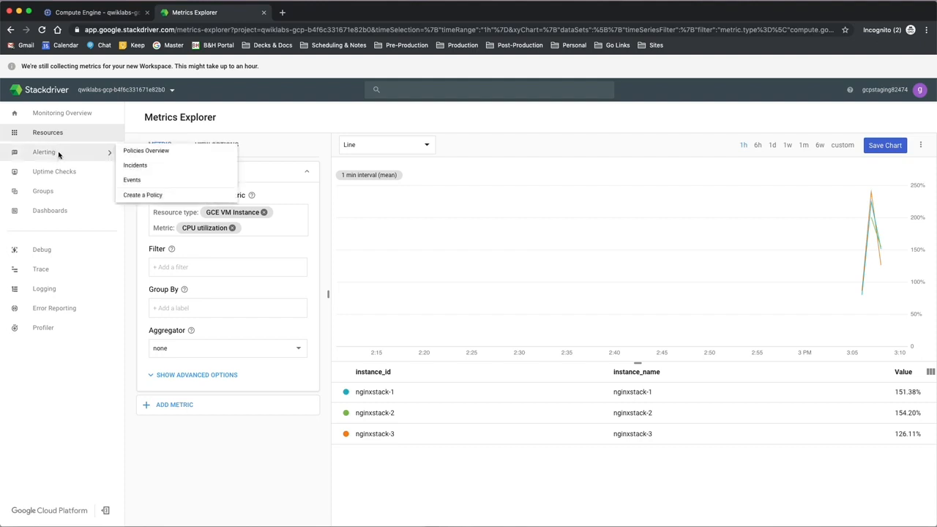
click(150, 197)
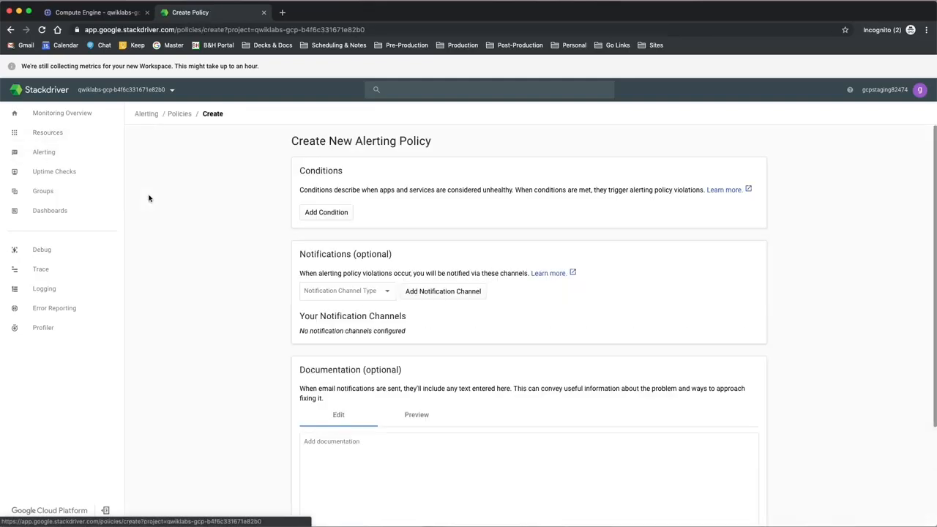
click(321, 217)
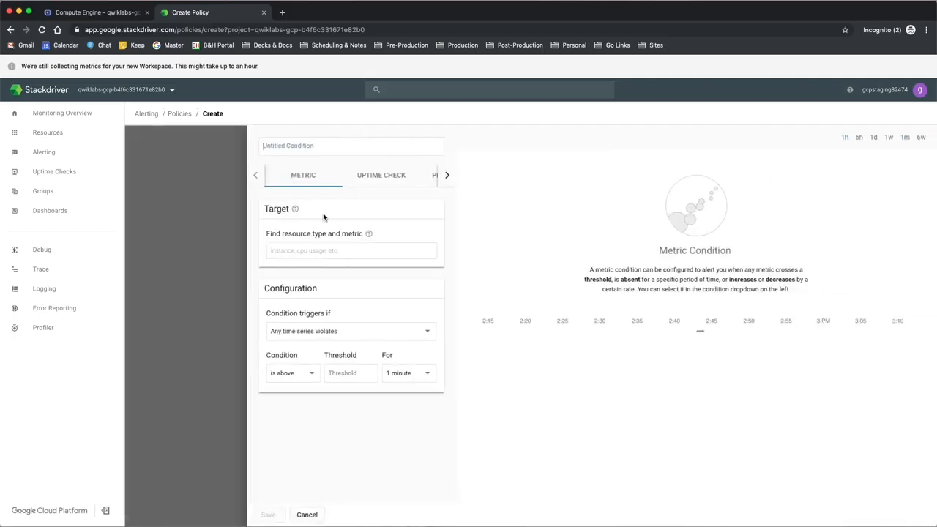
Step: Target the condition at the CPU usage metric of the GCE VM Instance resource type
click(323, 249)
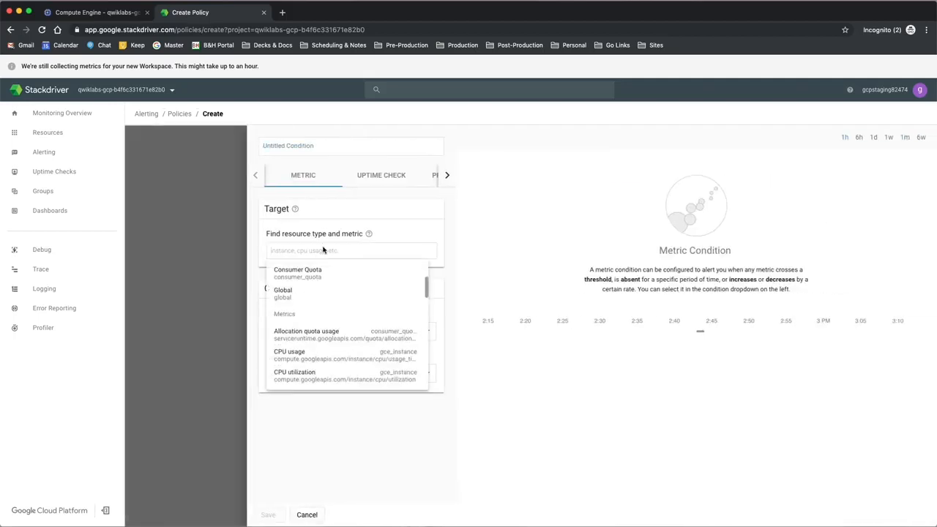
text(gce)
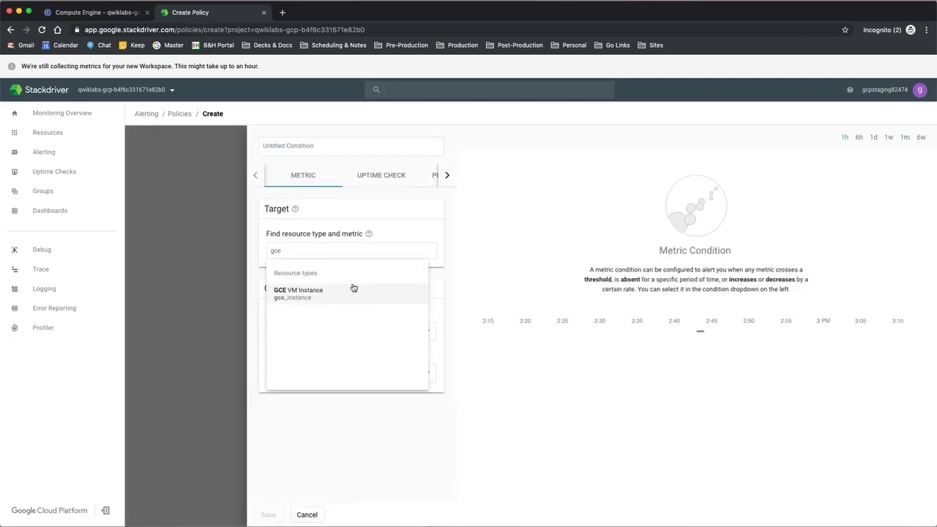
click(353, 292)
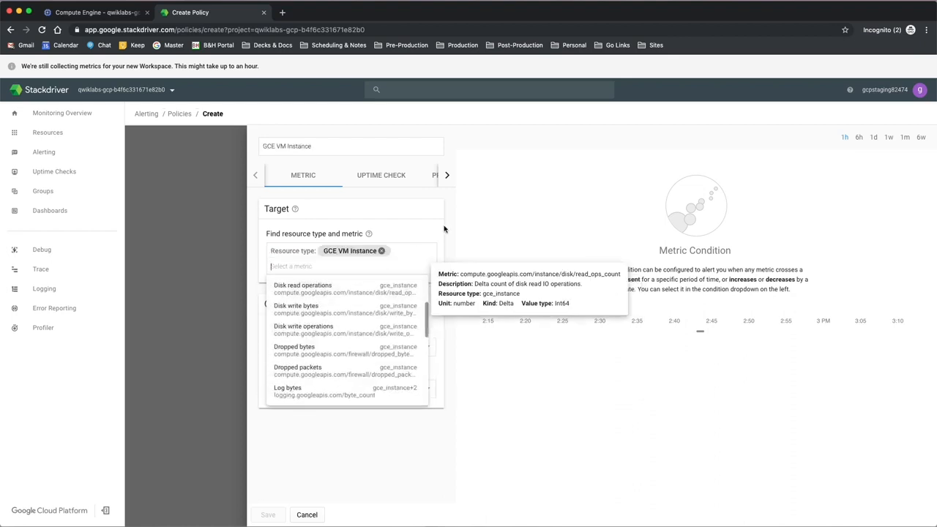
text(cpu us)
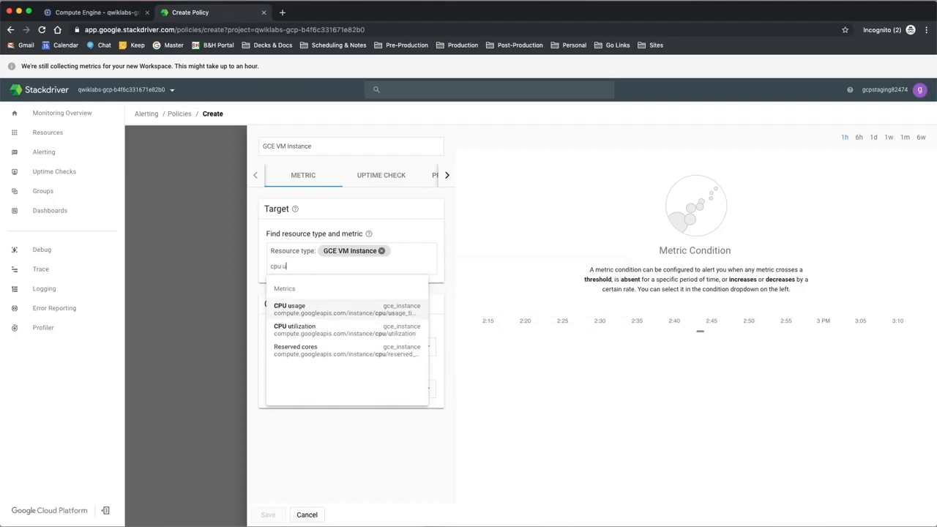
click(364, 309)
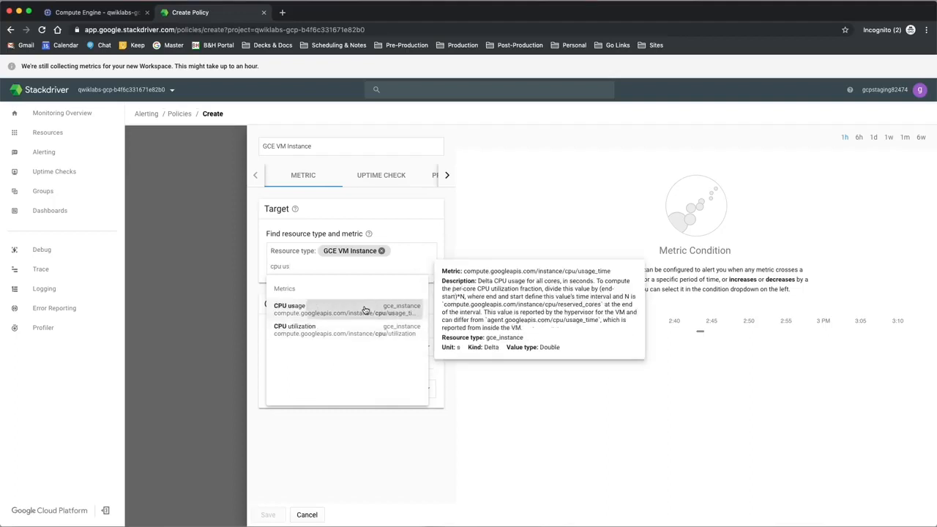
Step: Set the CPU usage condition's threshold to 20 and save the condition
scroll(367, 341, down, 2)
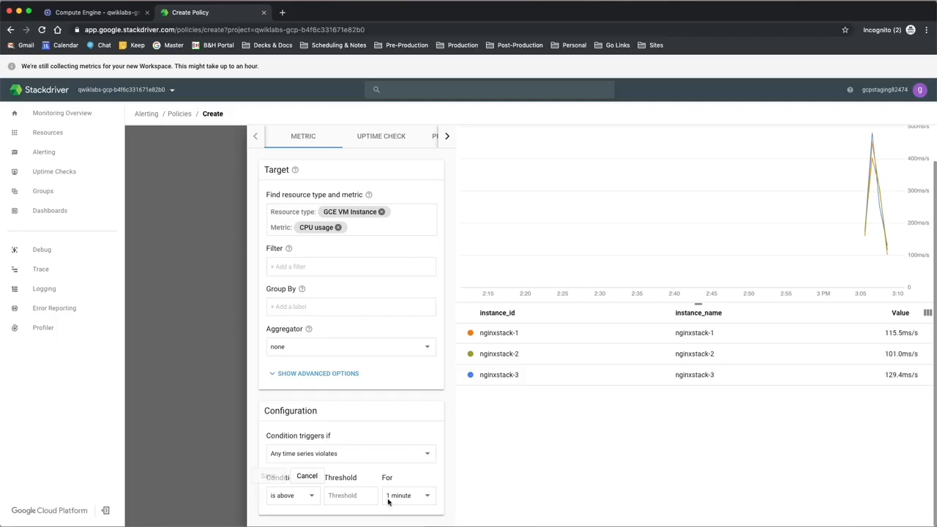
click(356, 498)
text(20)
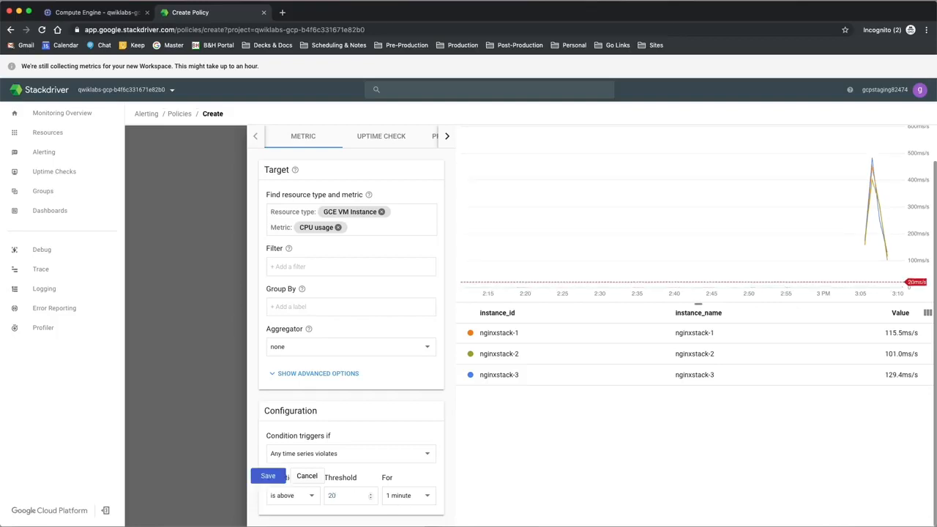
click(271, 477)
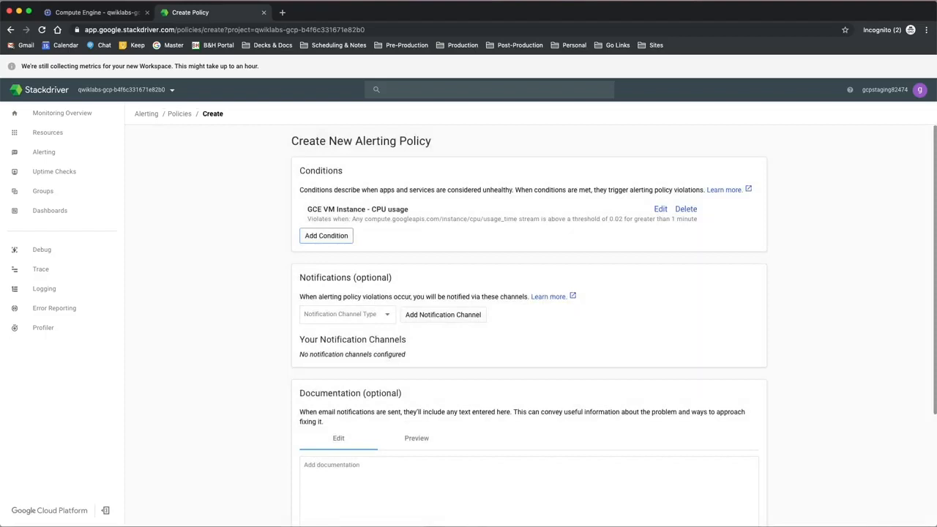
Step: Add a second condition to the policy targeting the Reserved cores metric of the GCE VM Instance resource type
click(325, 235)
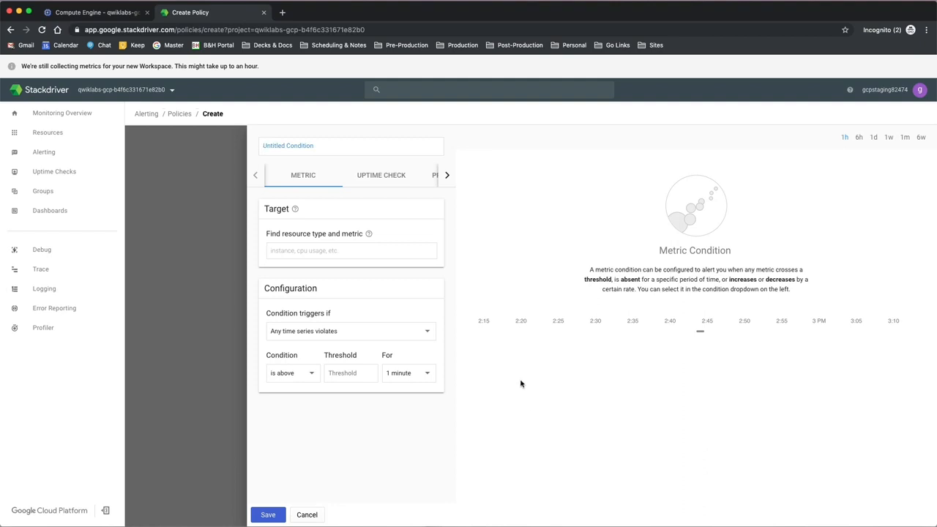
click(385, 252)
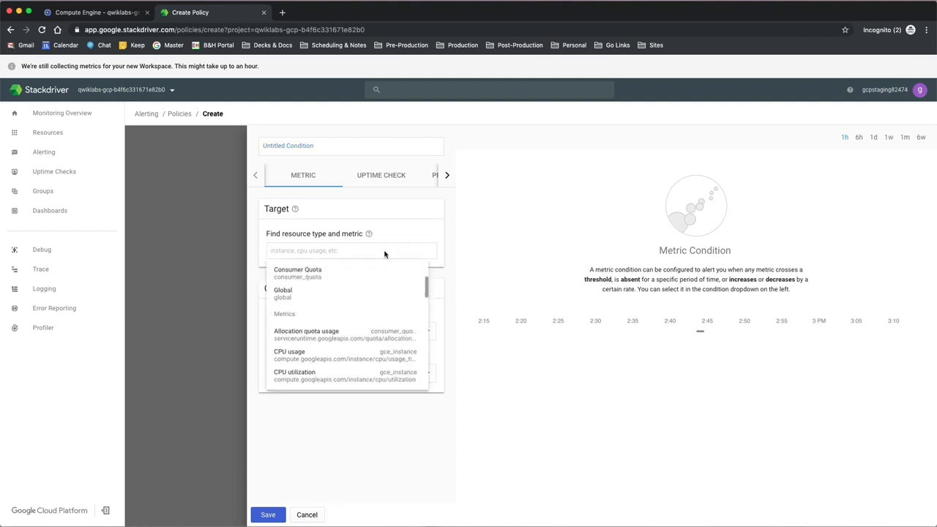
text(vm)
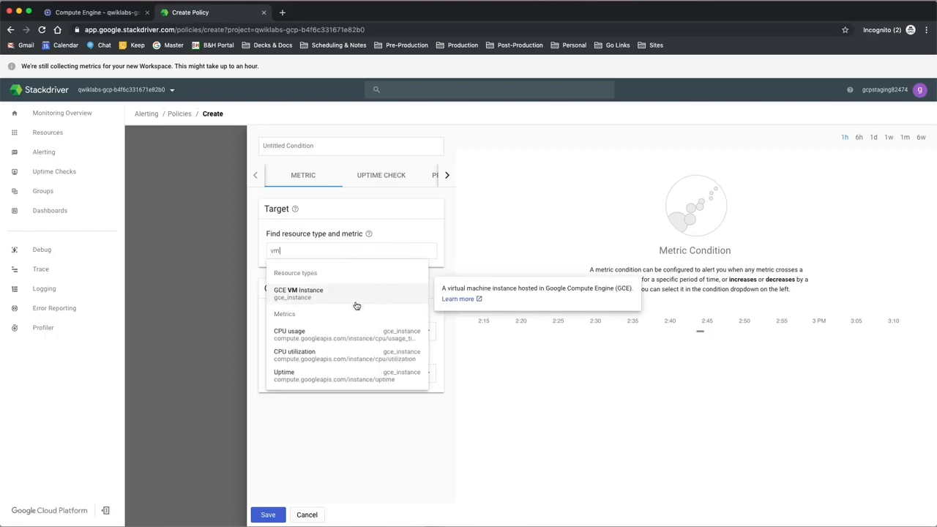
scroll(355, 308, down, 1)
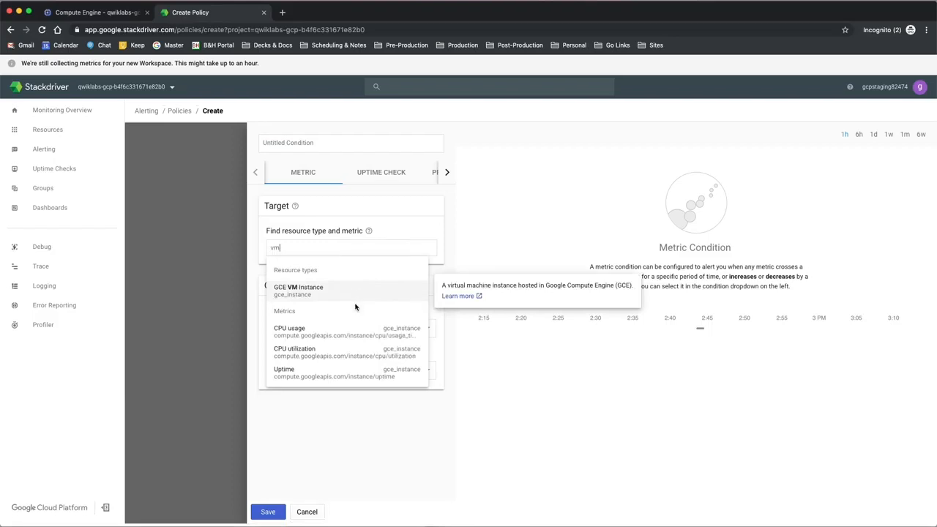
scroll(357, 309, up, 1)
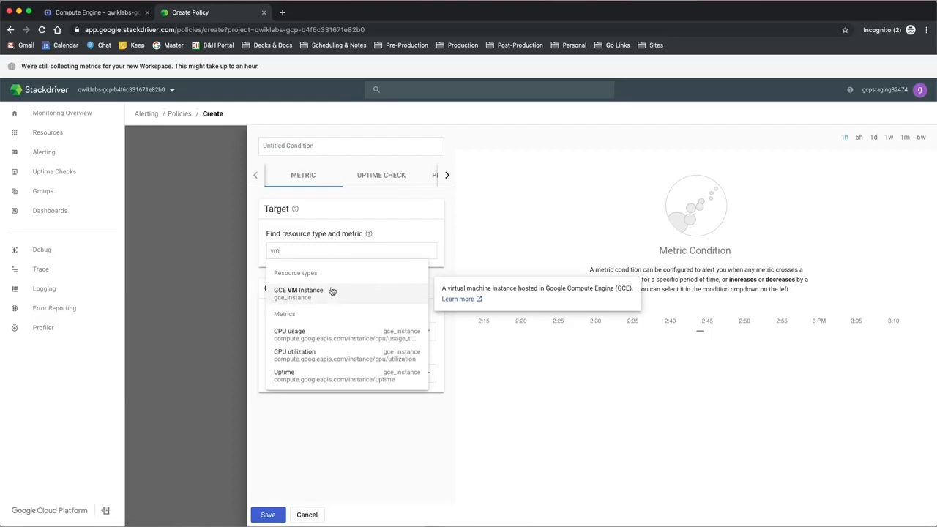
click(331, 291)
scroll(315, 286, down, 3)
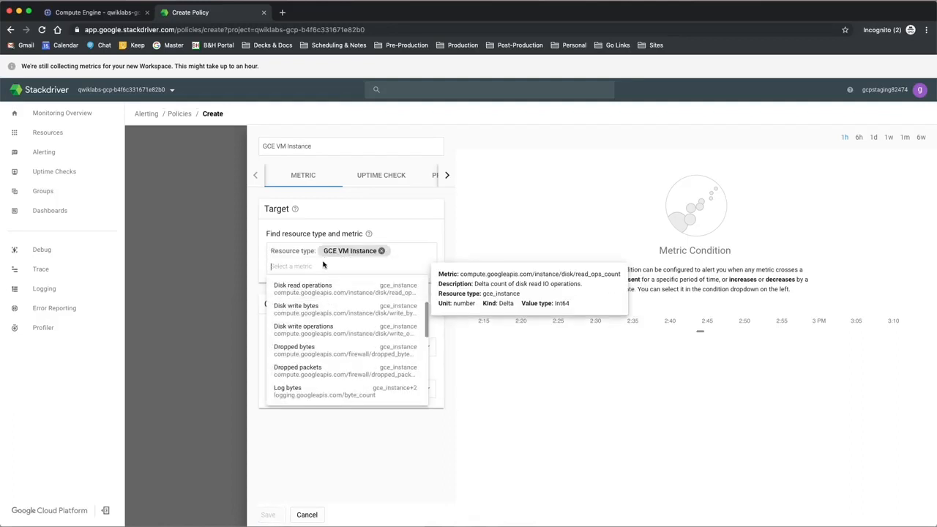
text(cpu)
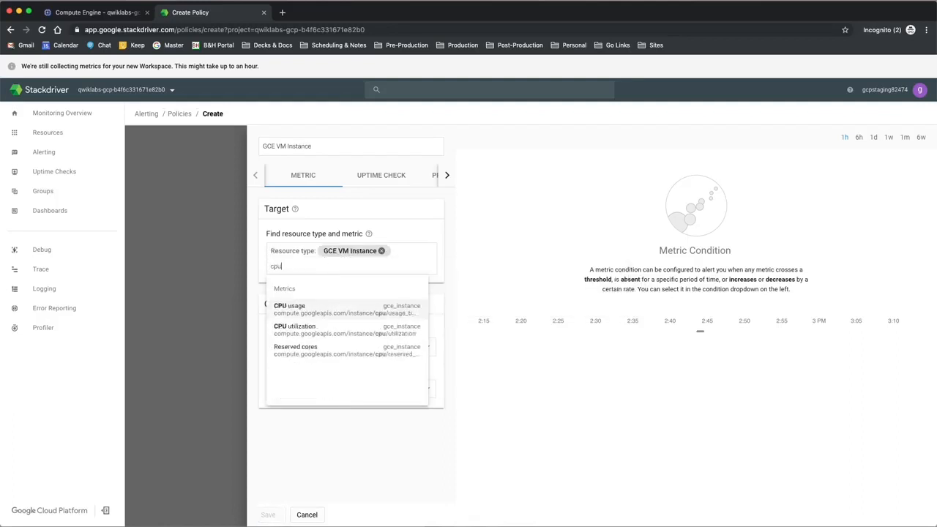
click(341, 357)
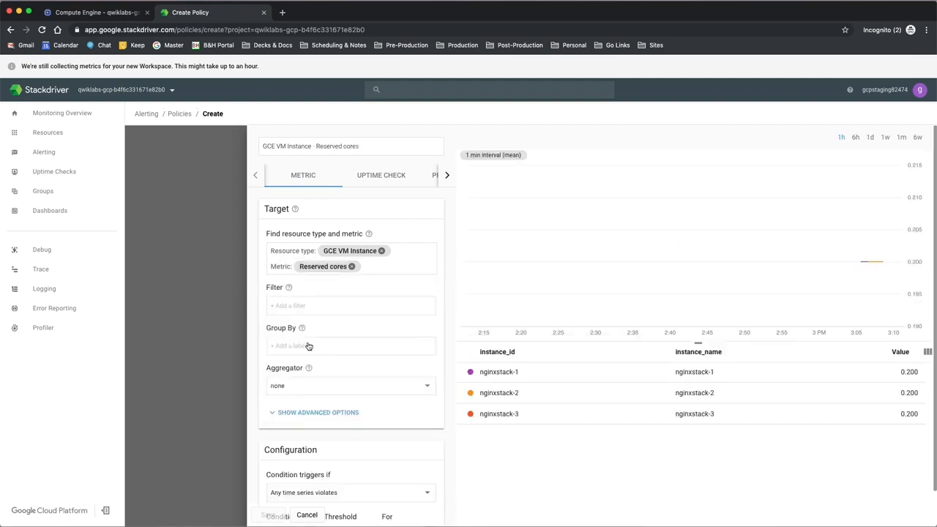
Step: Set the Reserved cores condition's threshold to 1 and save the condition
scroll(360, 419, down, 1)
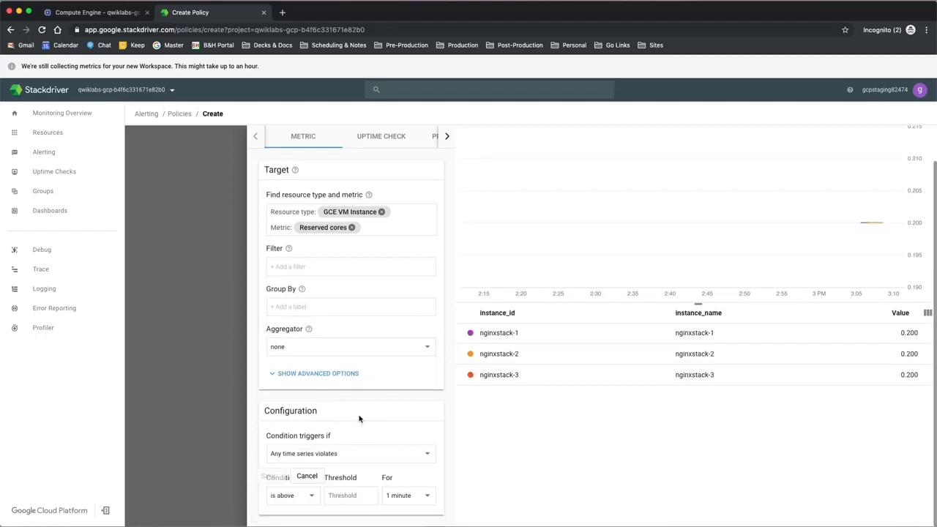
click(343, 498)
text(15)
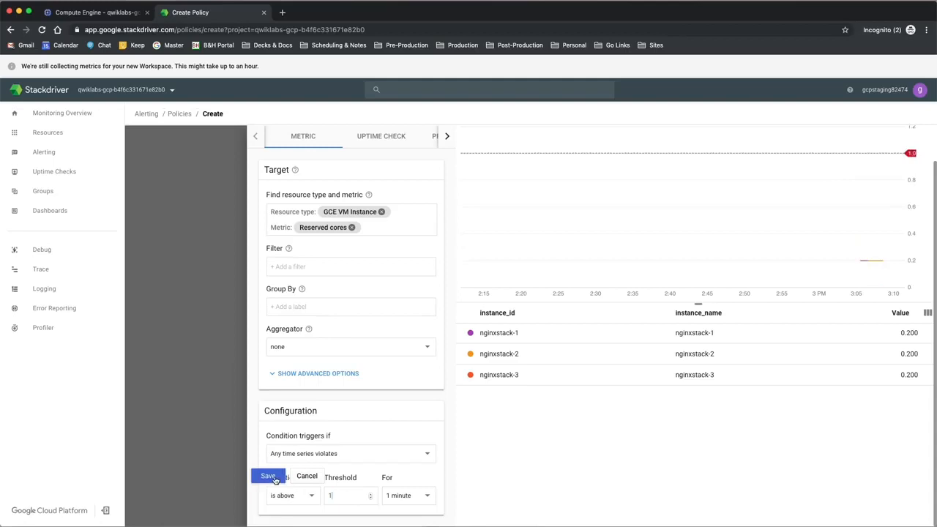
click(268, 477)
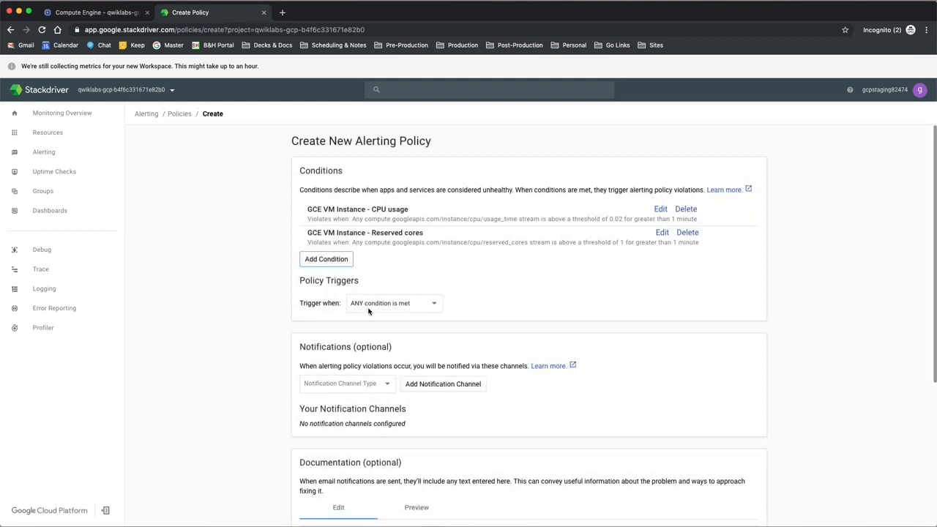
Step: Set the policy to trigger when ALL conditions are met
click(394, 307)
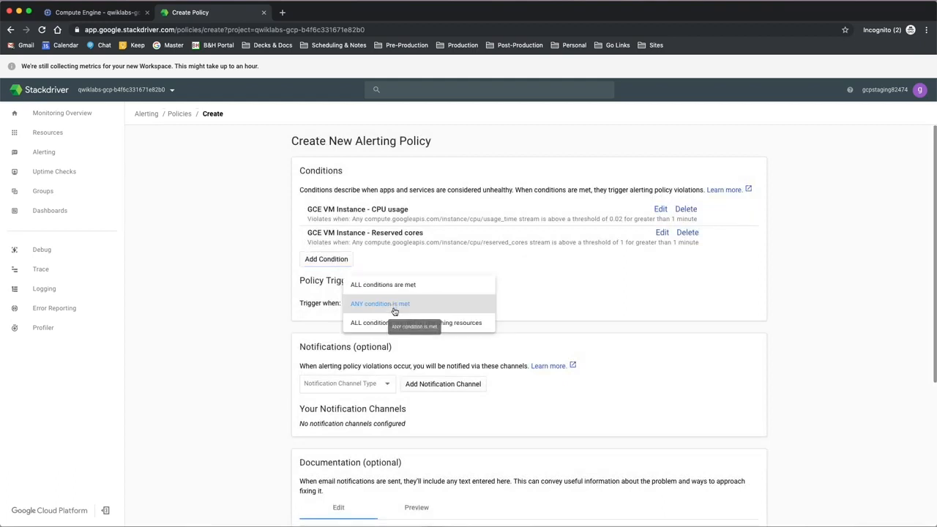
click(394, 302)
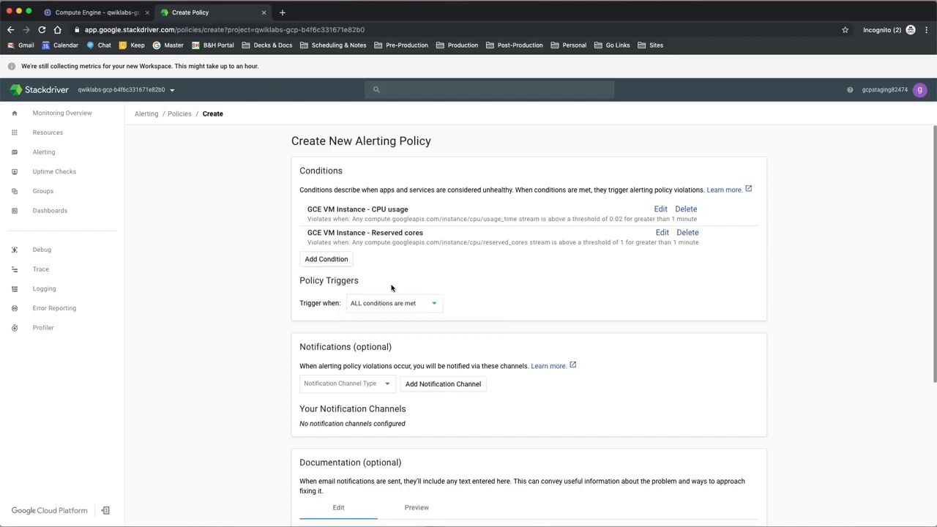
Step: Add an Email notification channel to the policy with the recipient's e-mail address
scroll(397, 367, down, 3)
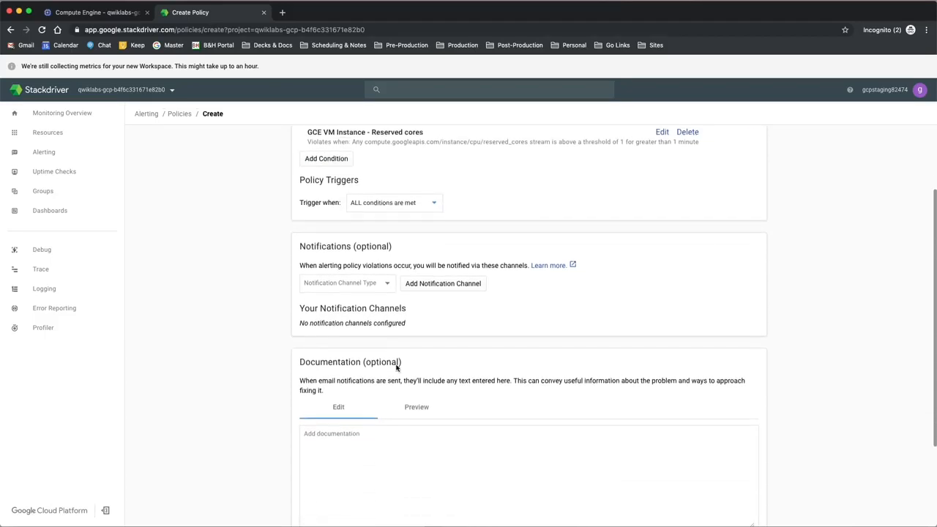
scroll(397, 367, down, 1)
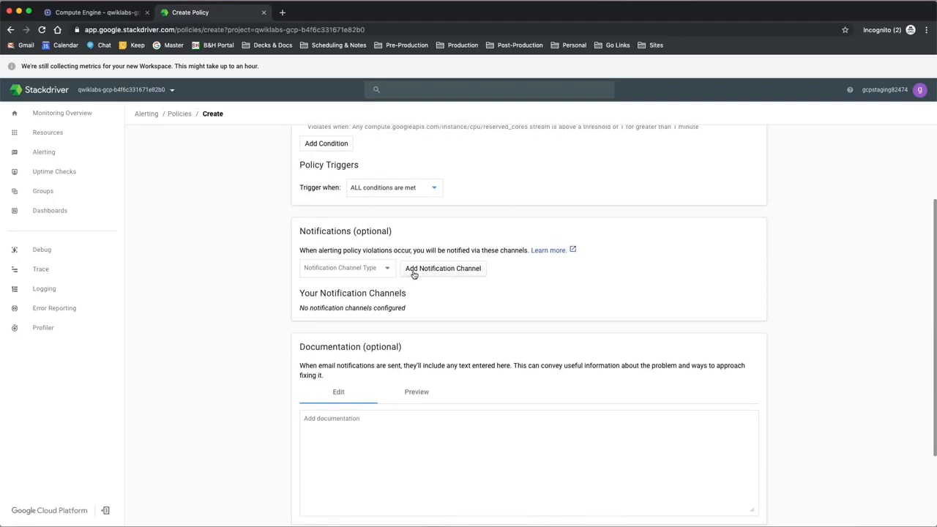
click(379, 276)
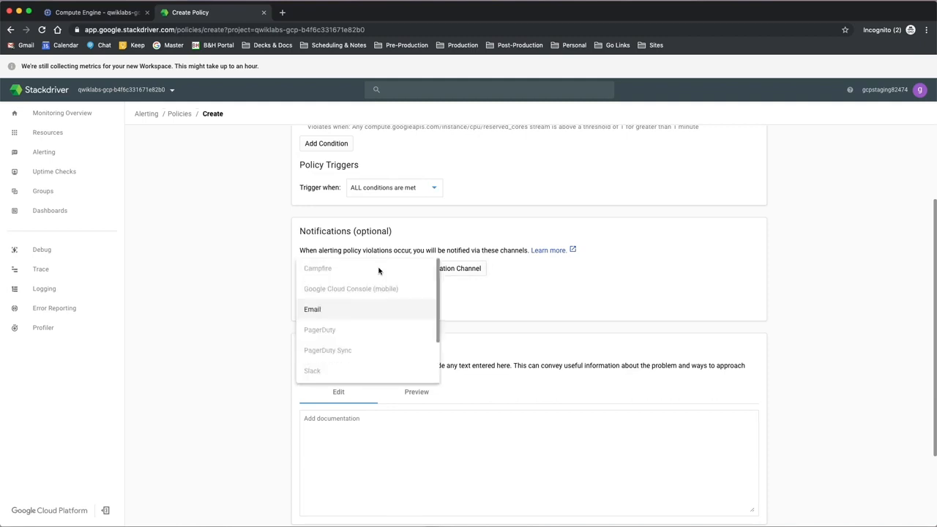
click(372, 311)
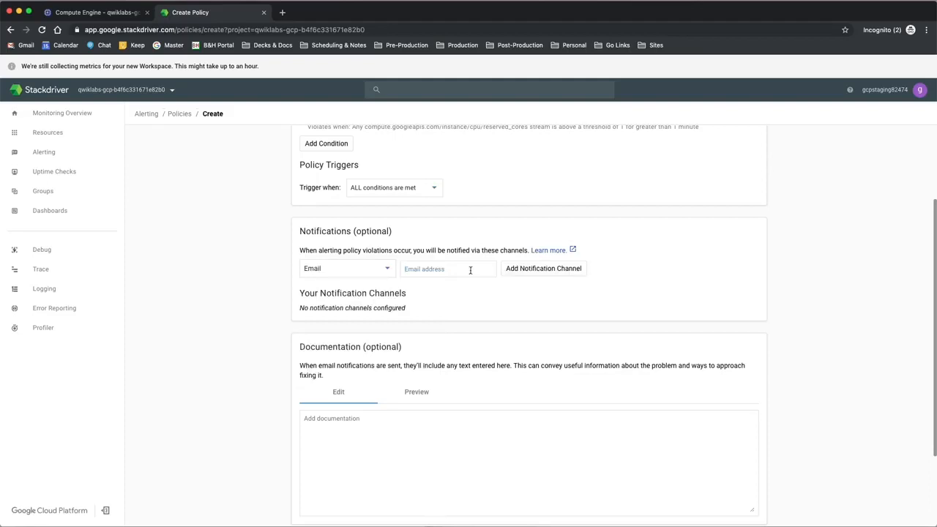
click(566, 271)
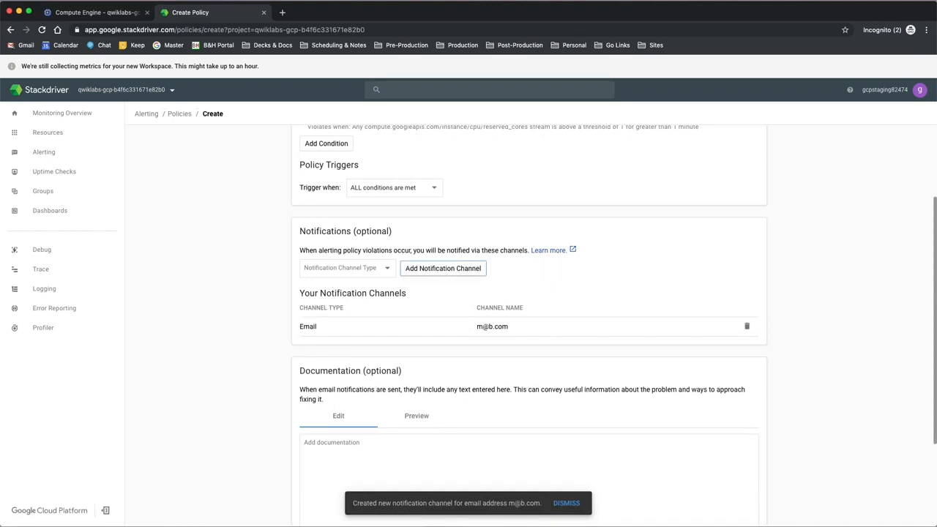
scroll(330, 402, down, 2)
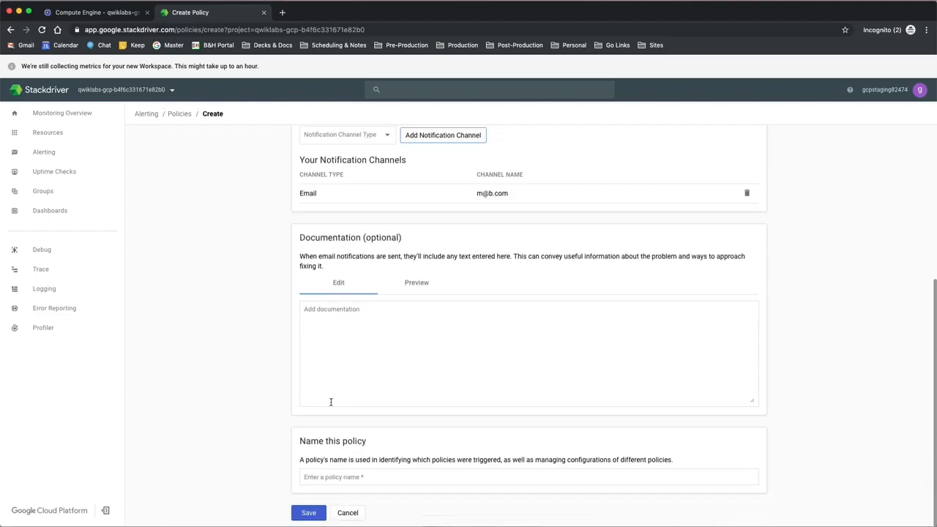
click(380, 328)
scroll(495, 413, up, 3)
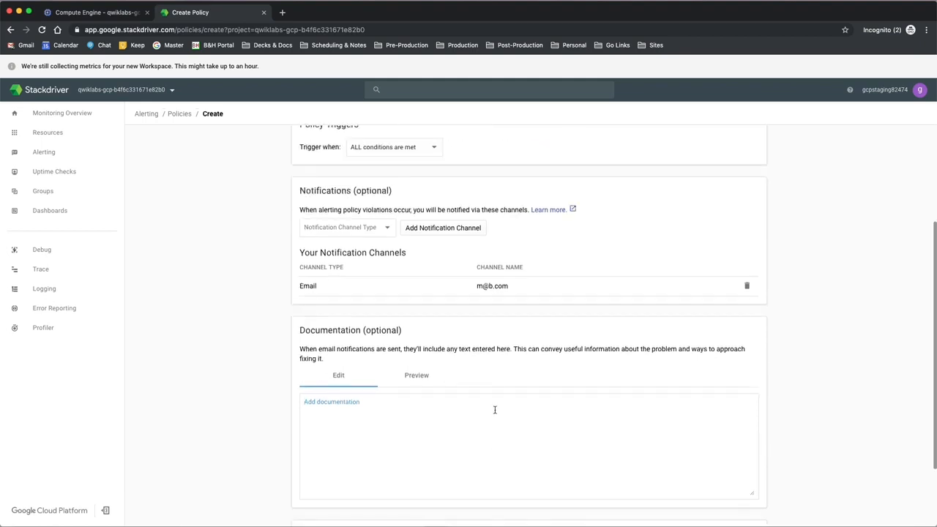
scroll(499, 421, down, 1)
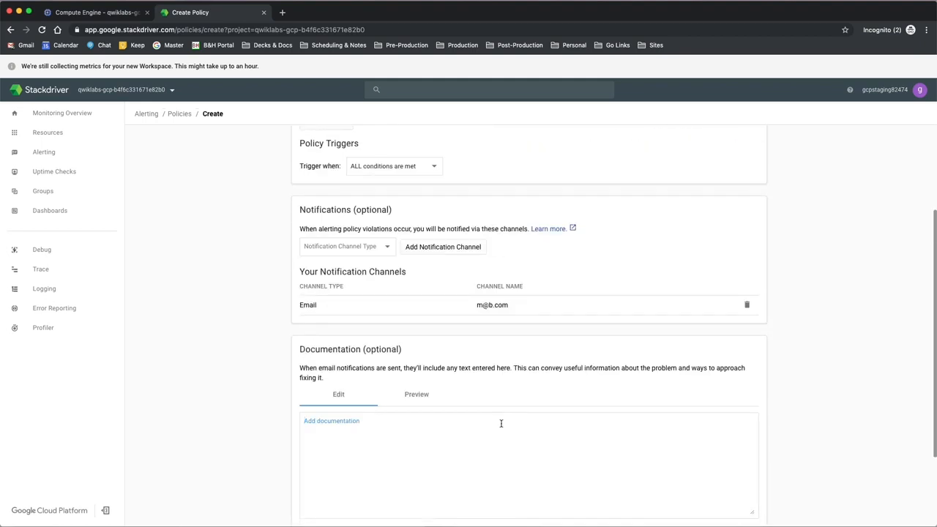
Step: Name the policy "My first alerting policy" and save it
scroll(445, 319, down, 3)
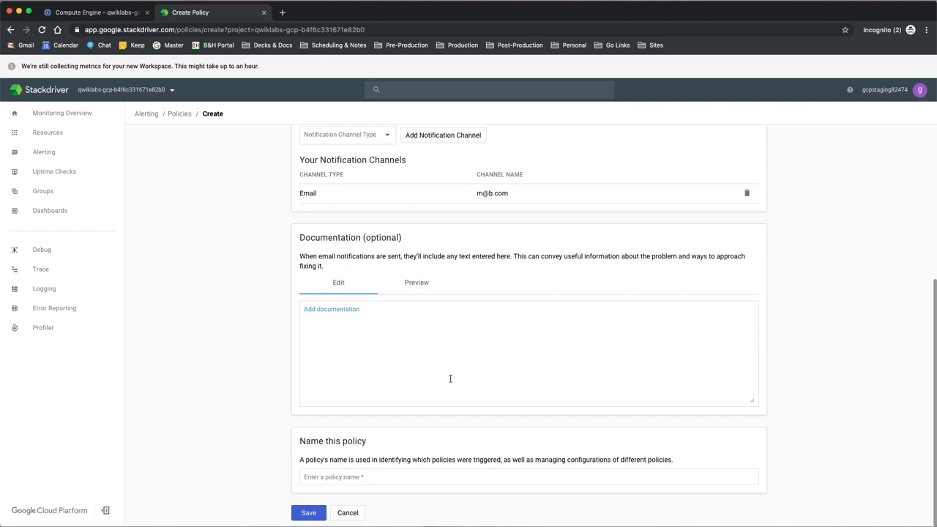
click(379, 474)
text(Tri)
key(BackSpace)
text(My first alerg)
key(BackSpace)
text(ting policy)
click(309, 514)
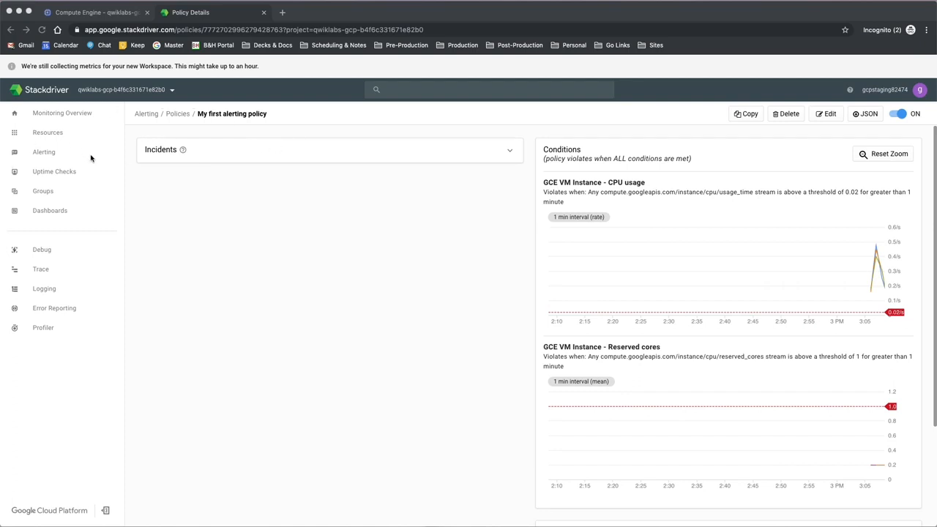
Step: Start creating a new resource group and name it "VM instances"
mouse_move(51, 191)
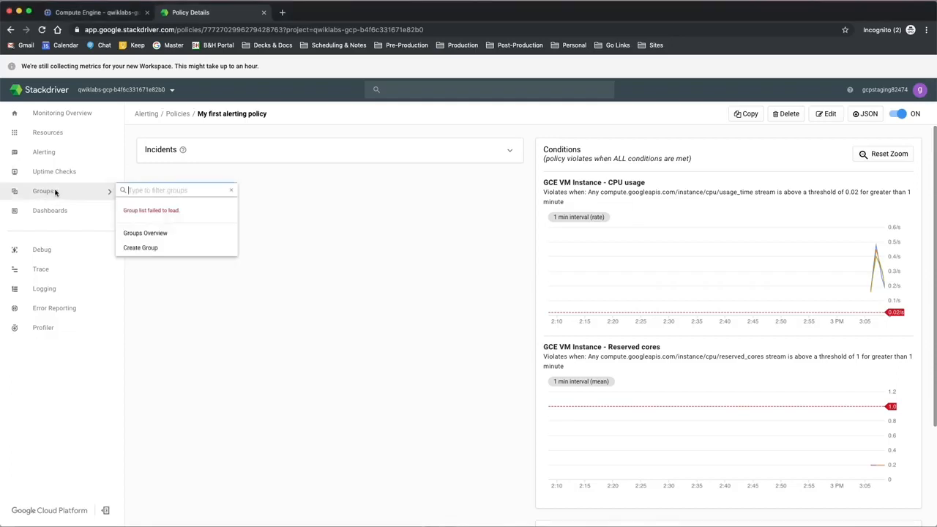
click(151, 249)
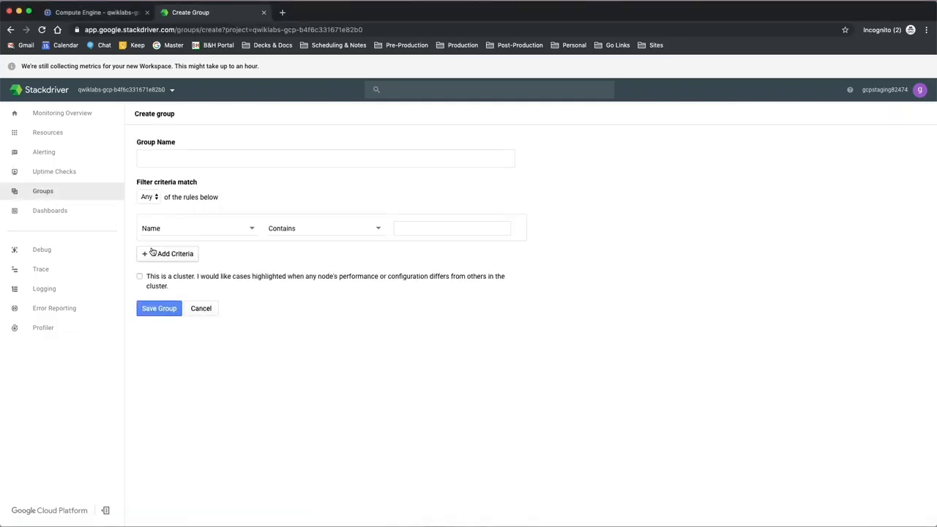
click(203, 158)
text(VM instances)
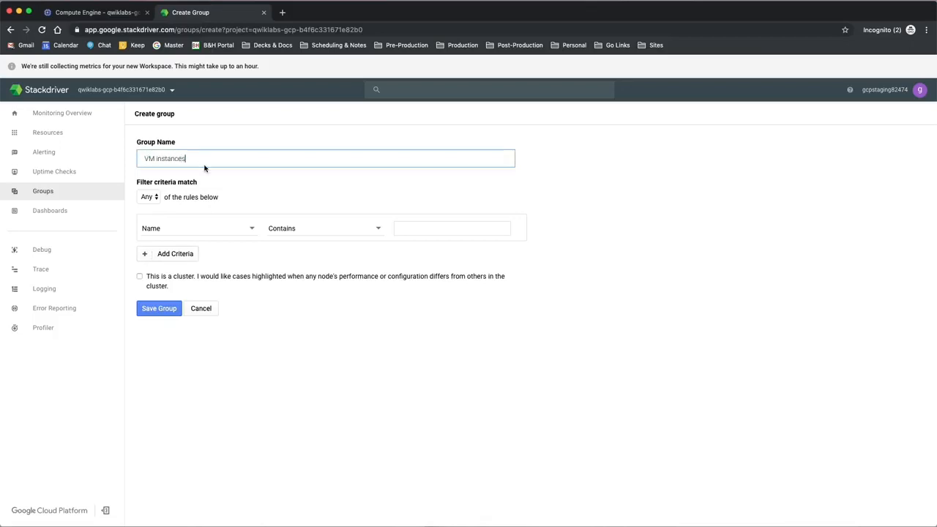
Step: Set the group's filter criterion to Name Contains "nginx" and save the group
click(207, 230)
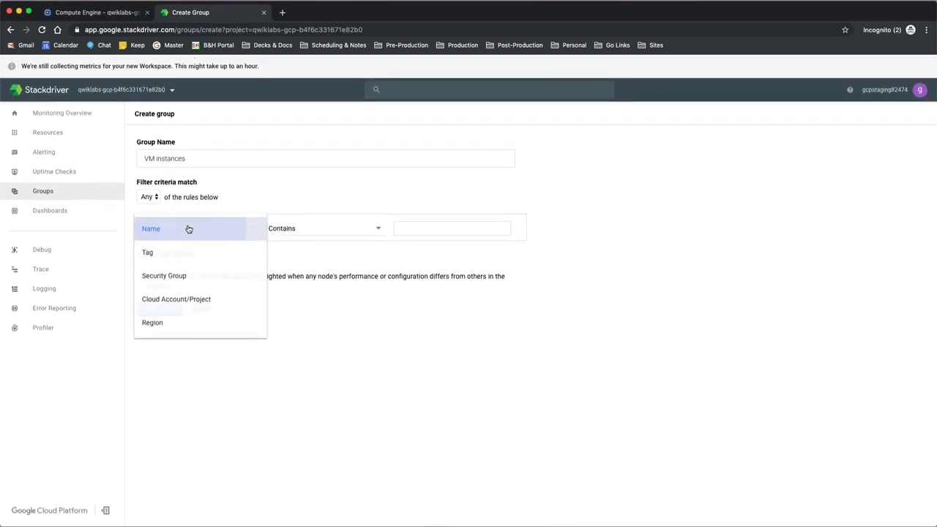
click(188, 229)
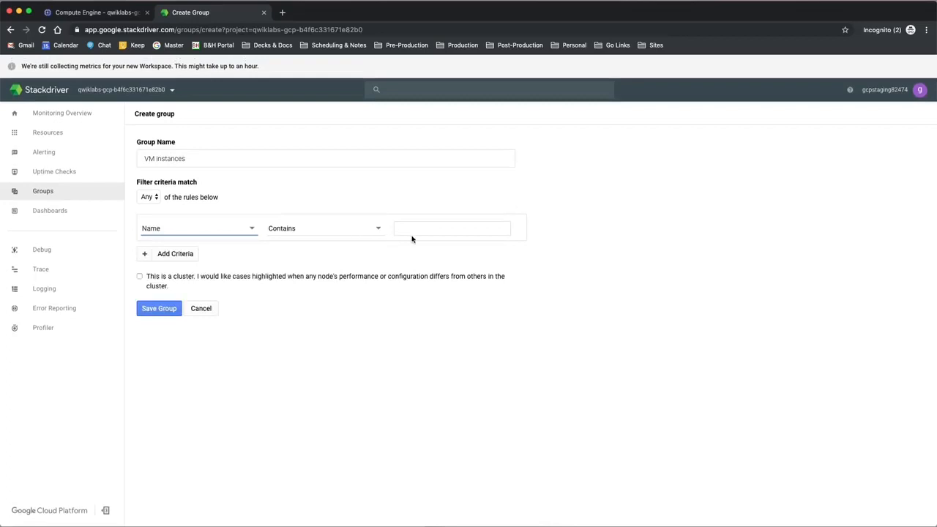
click(436, 233)
text(nginx)
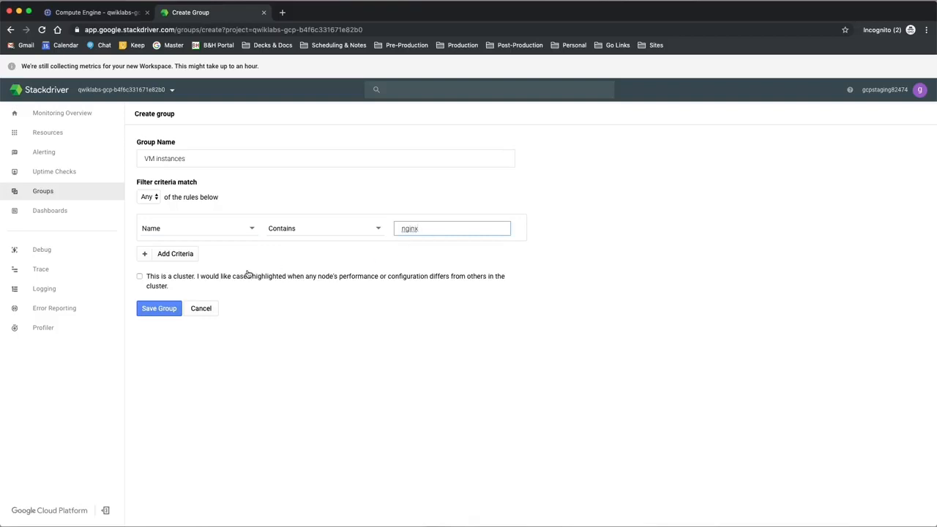
click(159, 309)
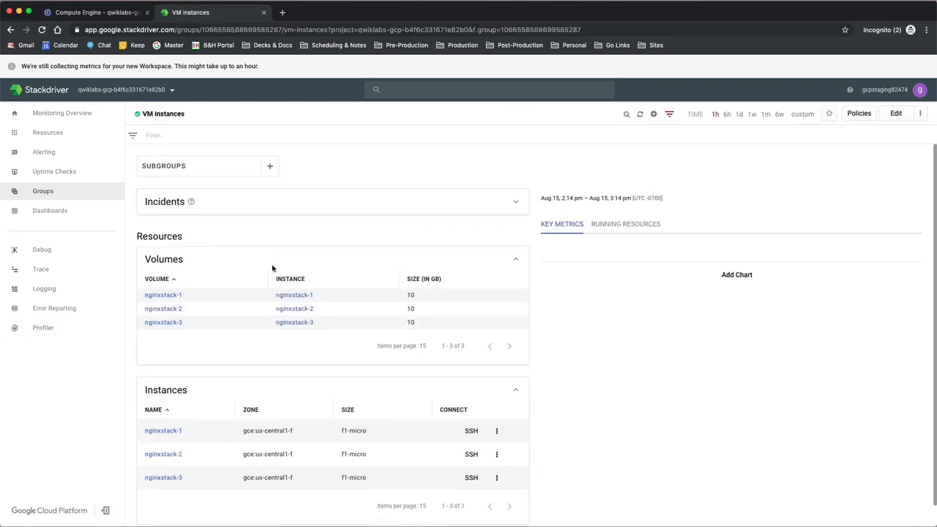
scroll(355, 339, down, 1)
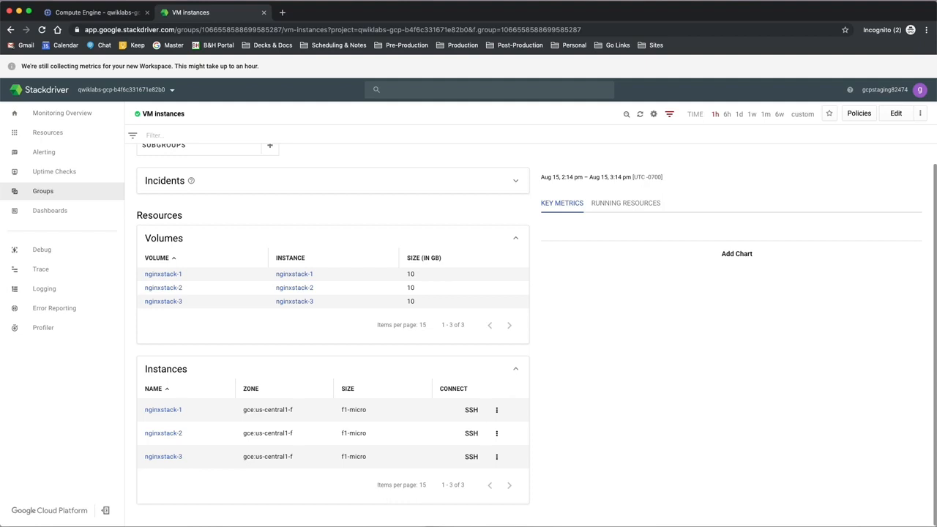
Step: Start a new uptime check and title it "My First Uptime Check"
mouse_move(63, 213)
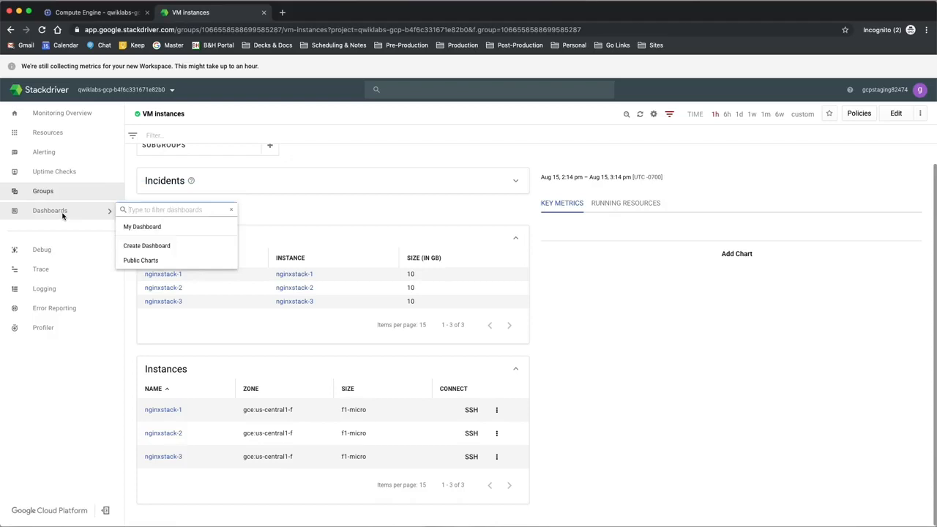
mouse_move(74, 175)
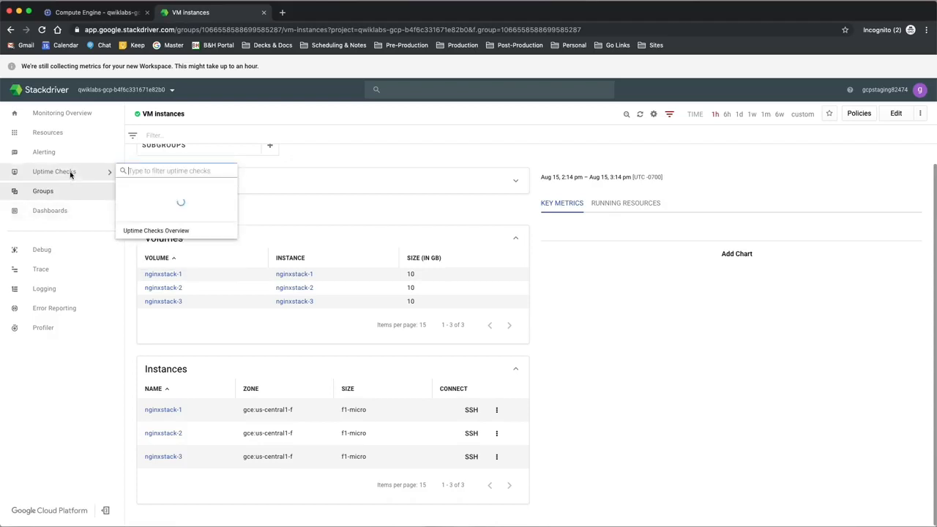
click(170, 205)
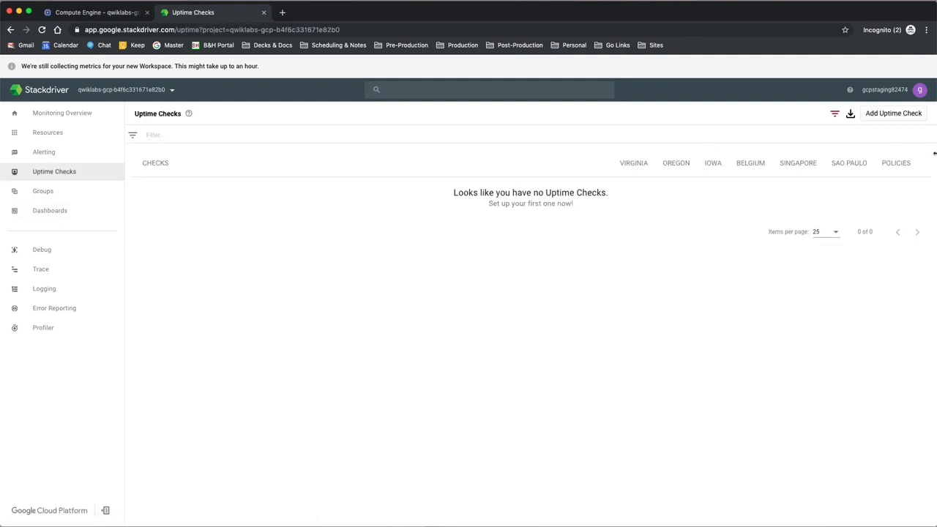
click(893, 113)
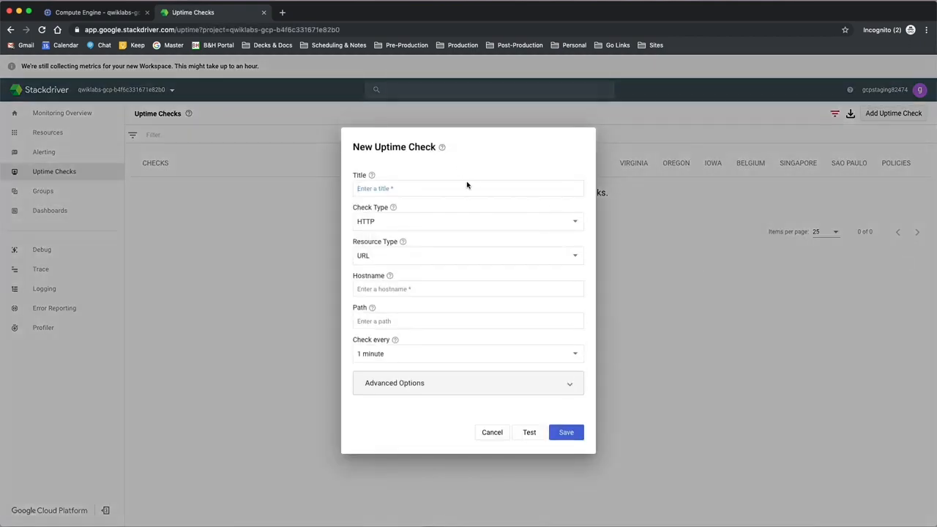
text(My First Uptime Check)
Step: Set the uptime check's resource type to Instance and choose which instances it applies to
click(455, 256)
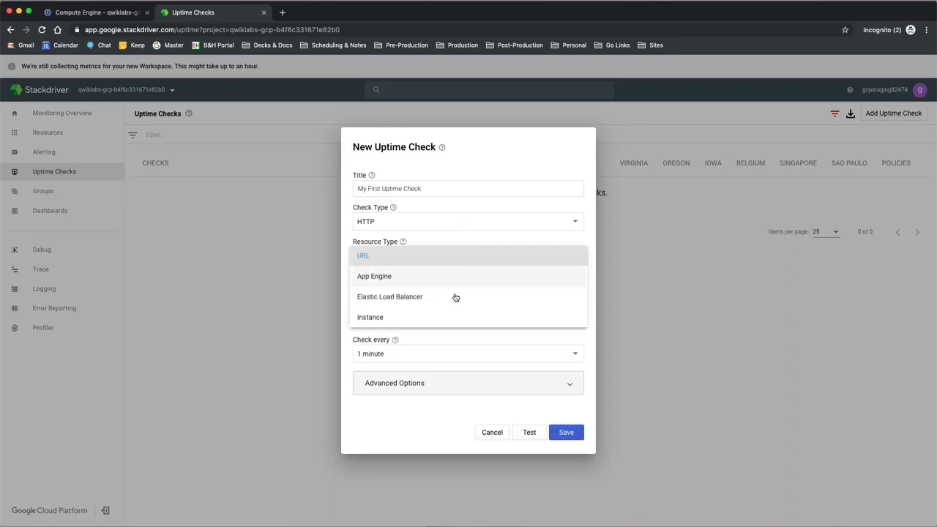
click(456, 320)
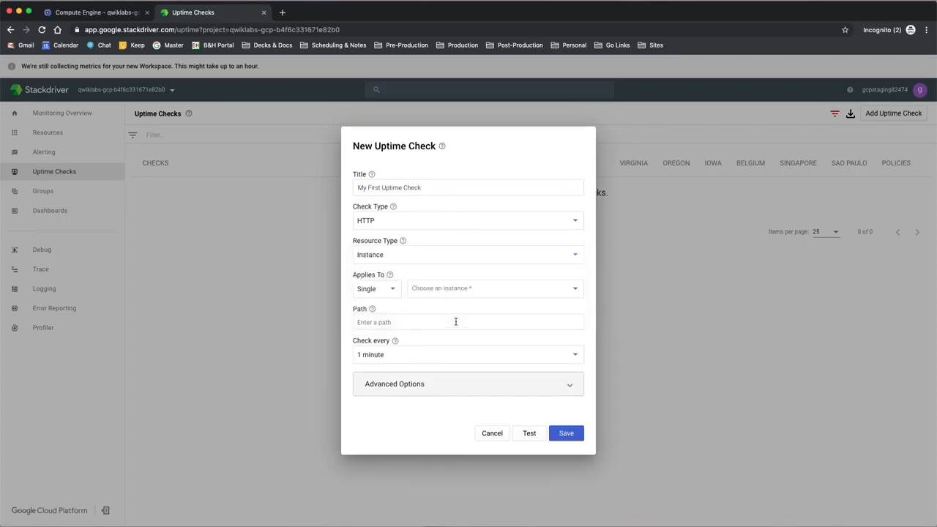
click(383, 295)
click(385, 308)
click(444, 294)
click(444, 292)
Step: Save the uptime check and decline creating an alert policy for it
click(567, 434)
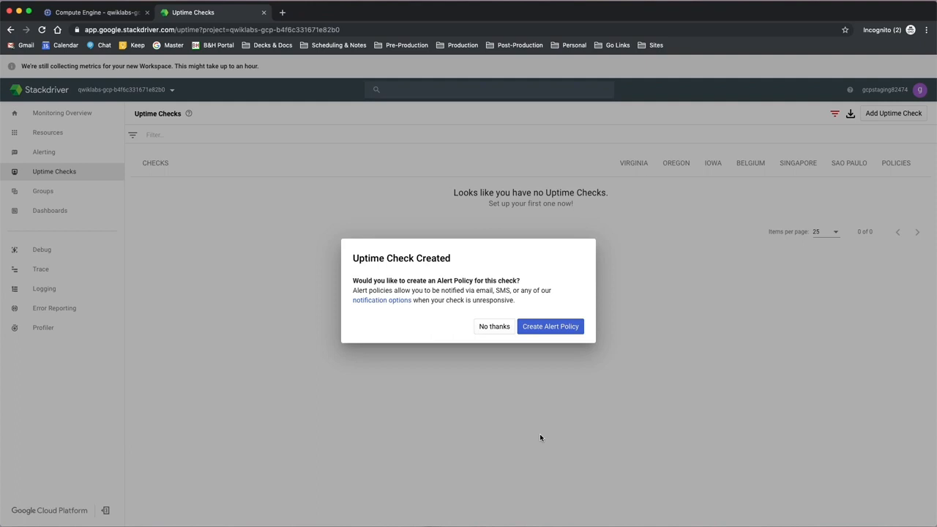
click(495, 328)
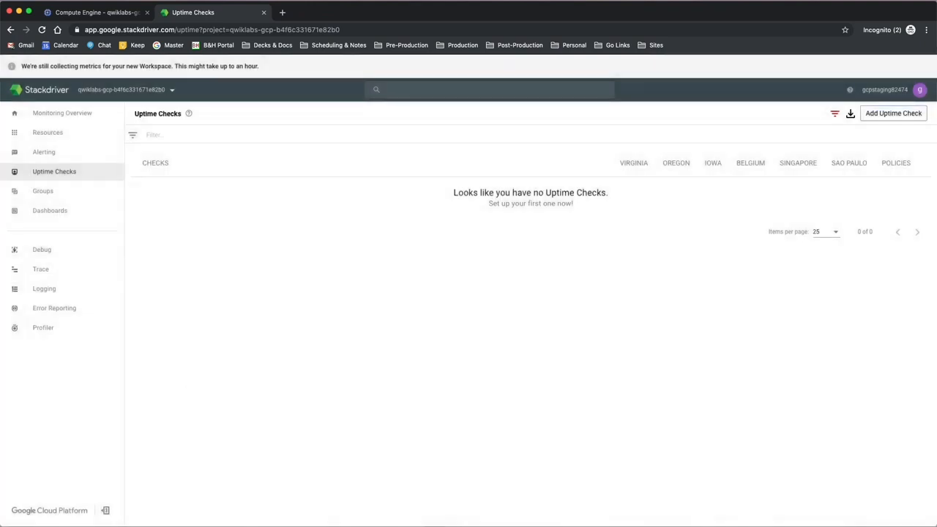